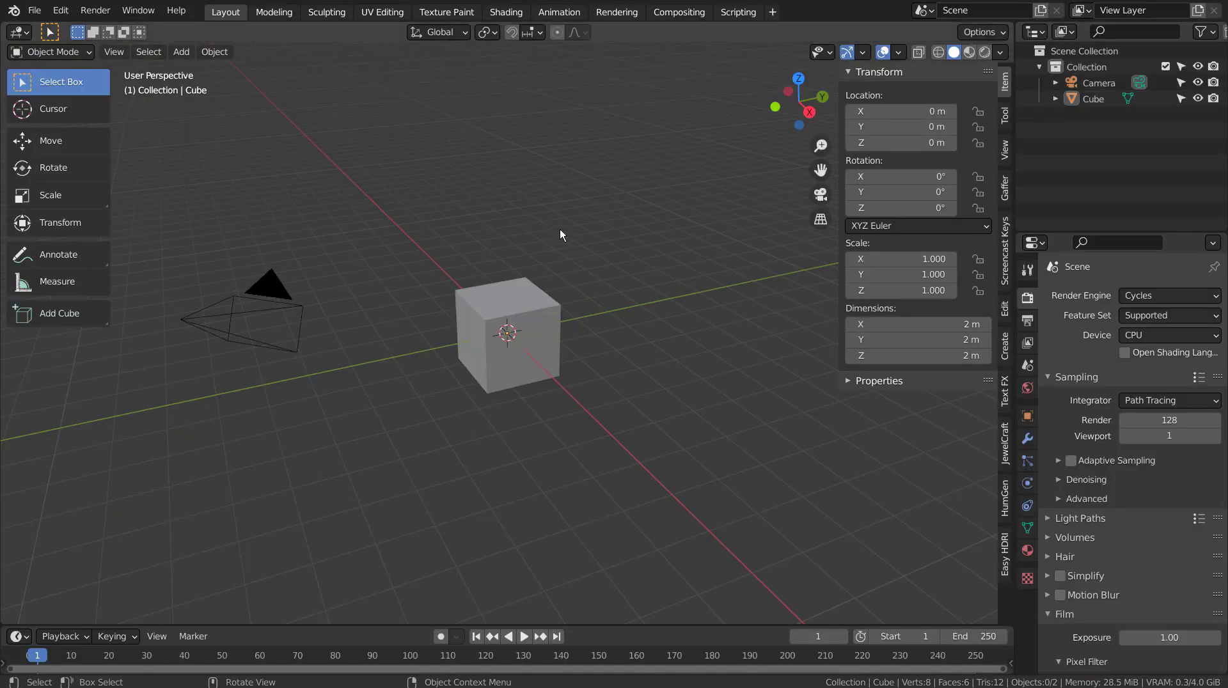
# Scale the default cube's top face down almost to a point to form a pyramid
pyautogui.click(513, 306)
pyautogui.scroll(5, 575, 397)
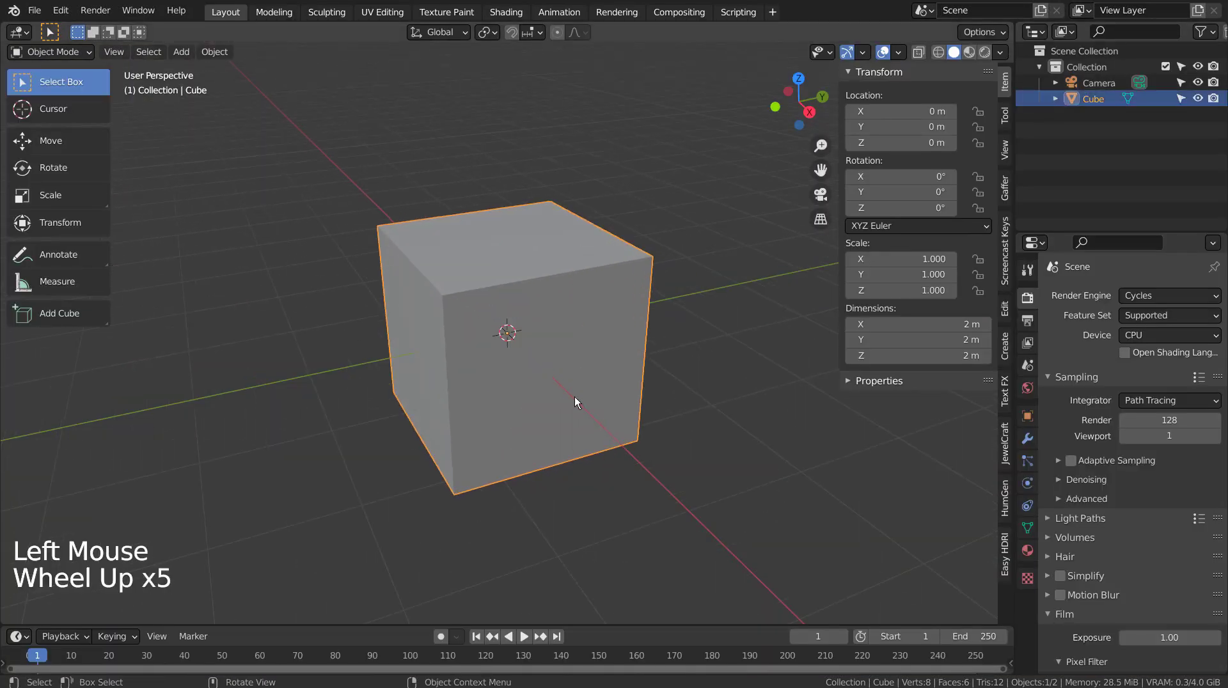
pyautogui.press('Tab')
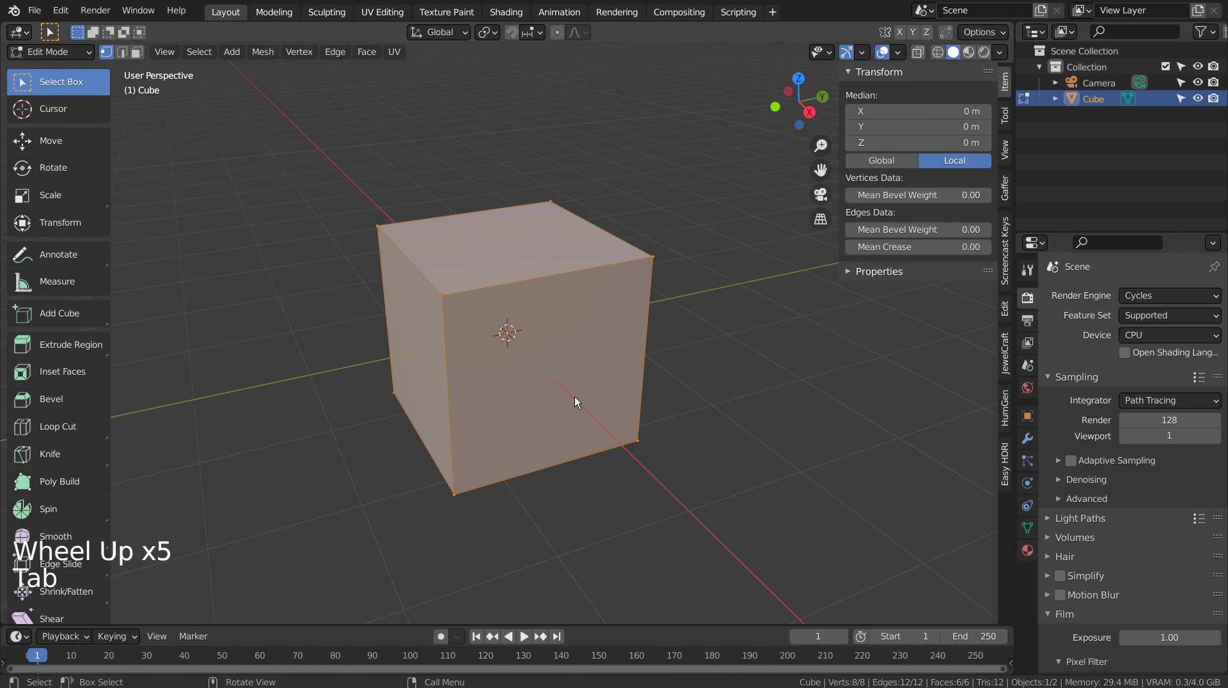
pyautogui.press('3')
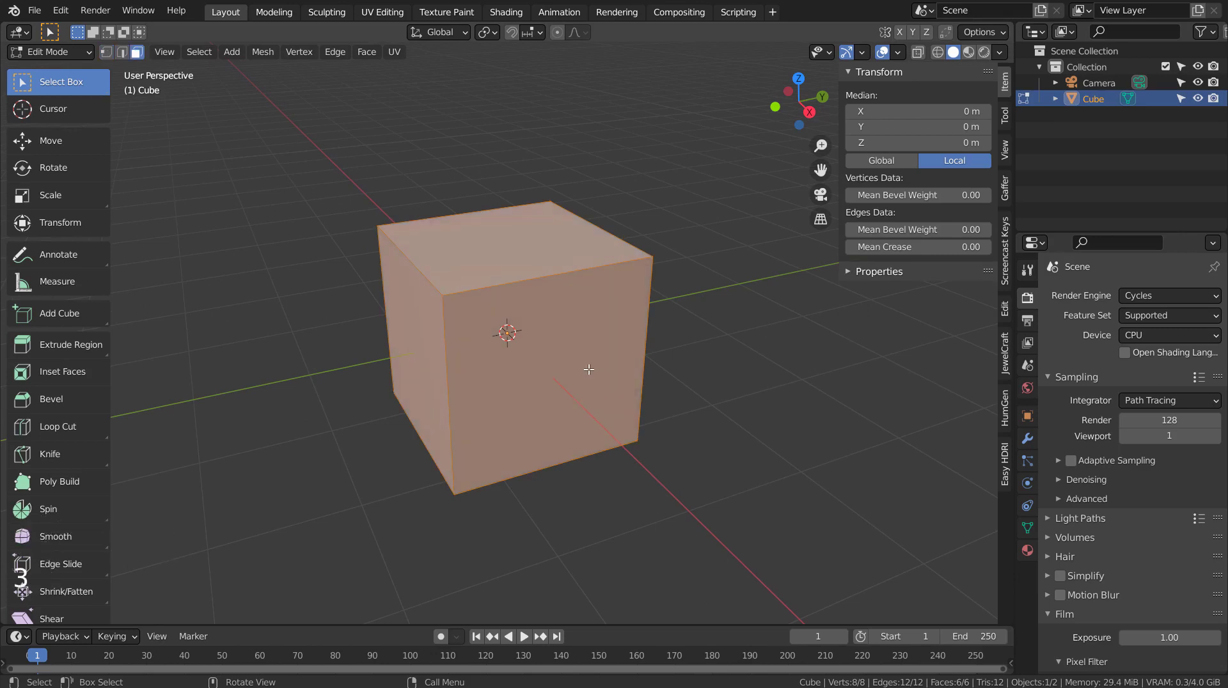
pyautogui.click(483, 238)
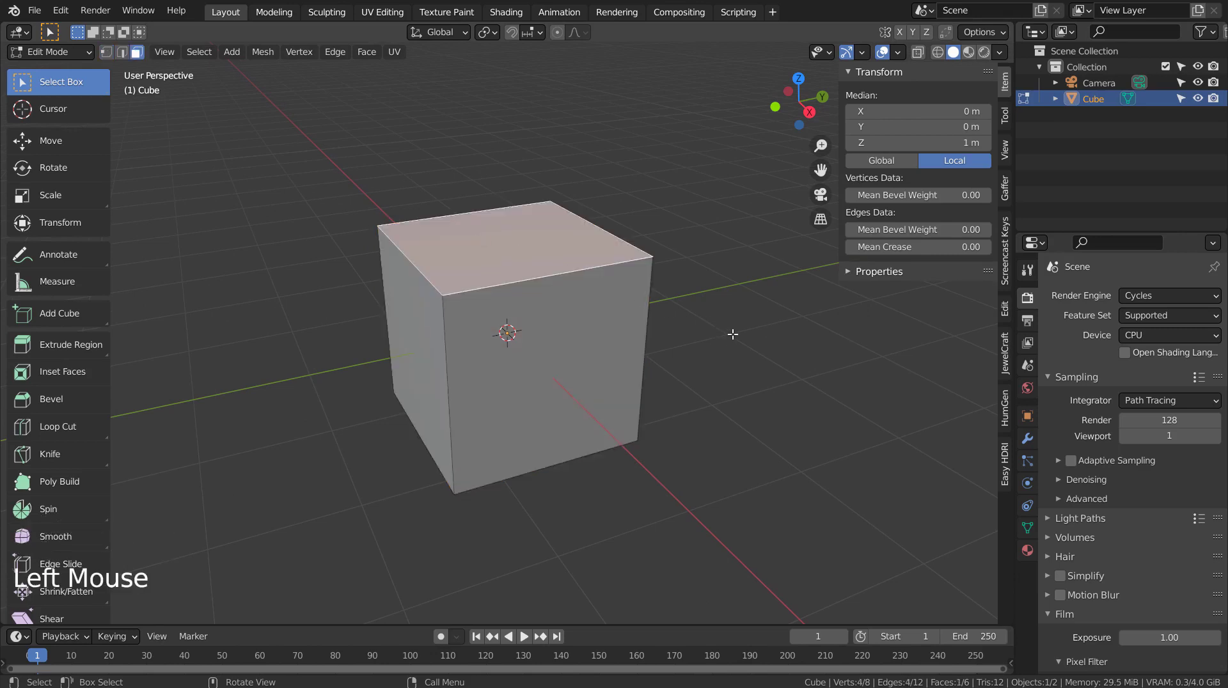
pyautogui.press('s')
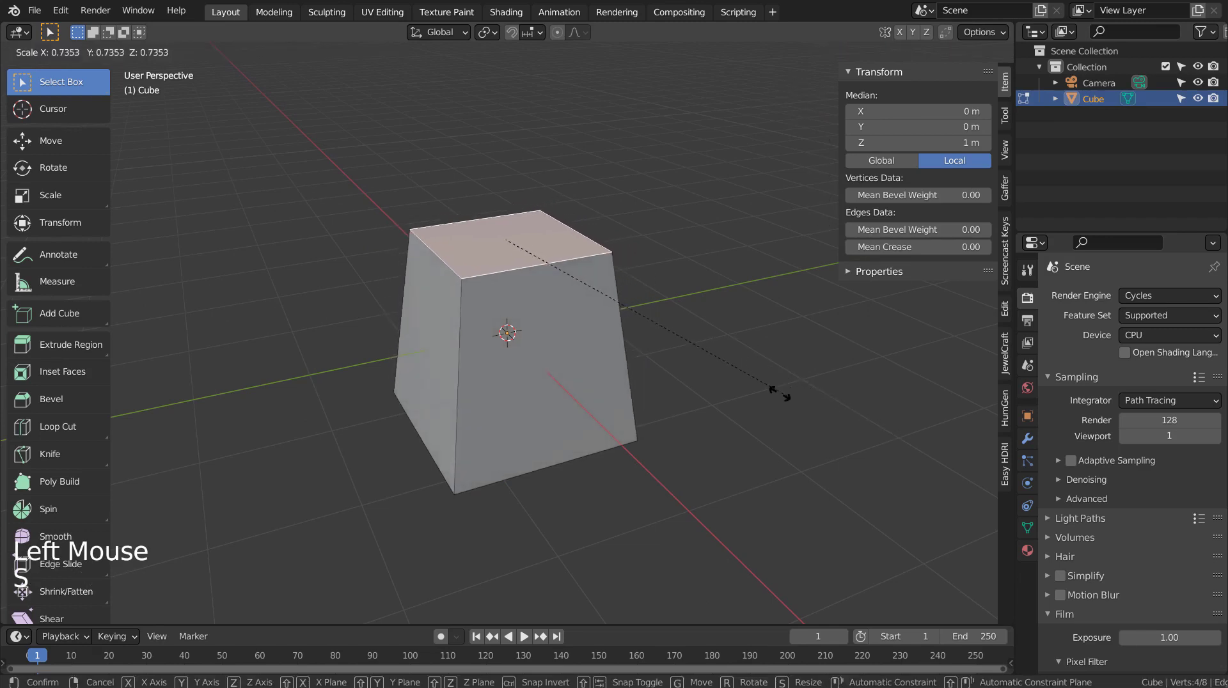
pyautogui.click(511, 244)
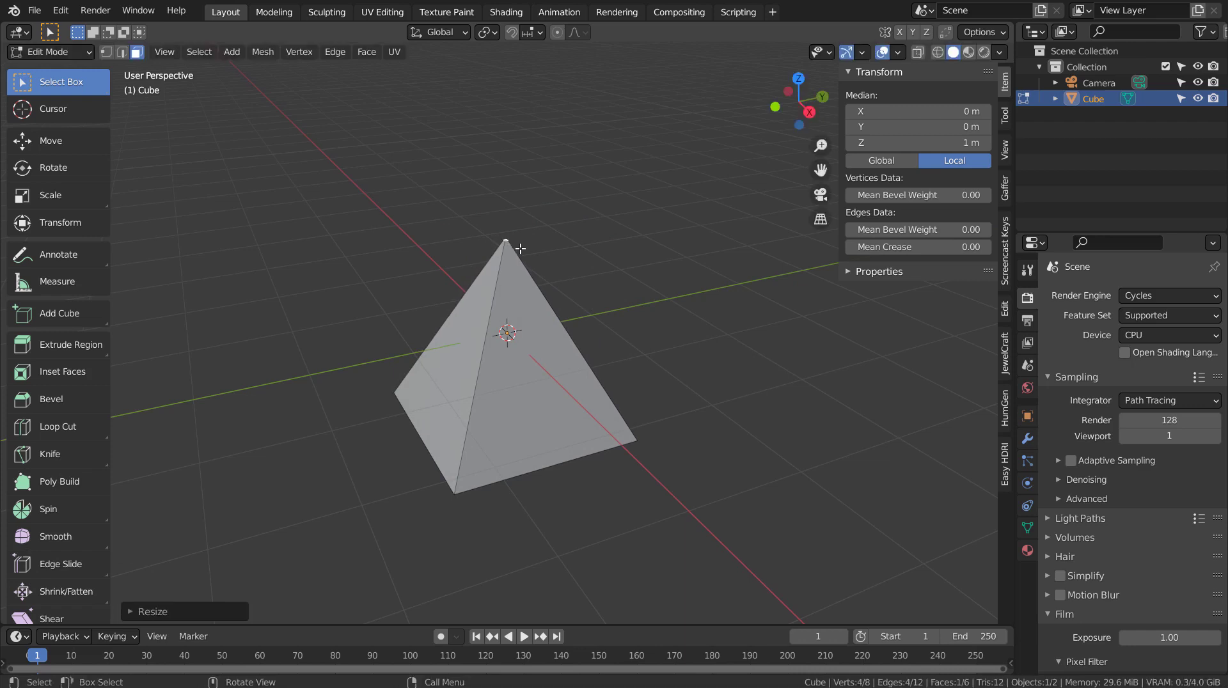
# Lower the pyramid's small top face along the Z axis to a height of about 0.53 m
pyautogui.press('g')
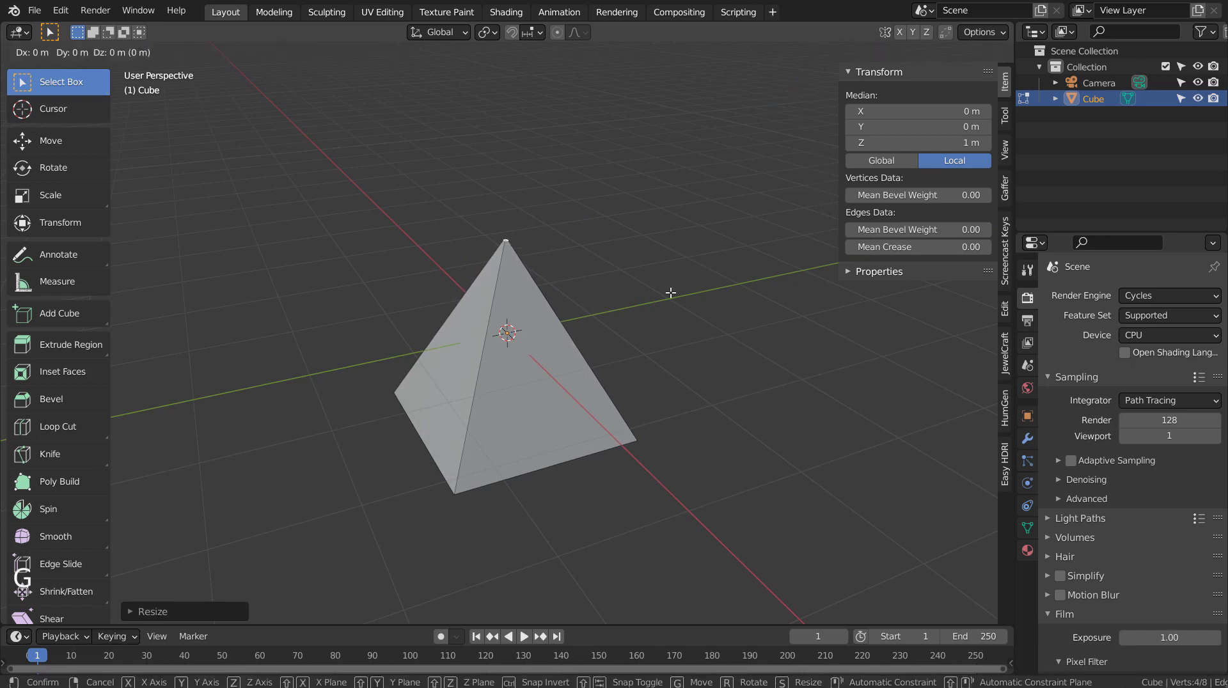
pyautogui.press('z')
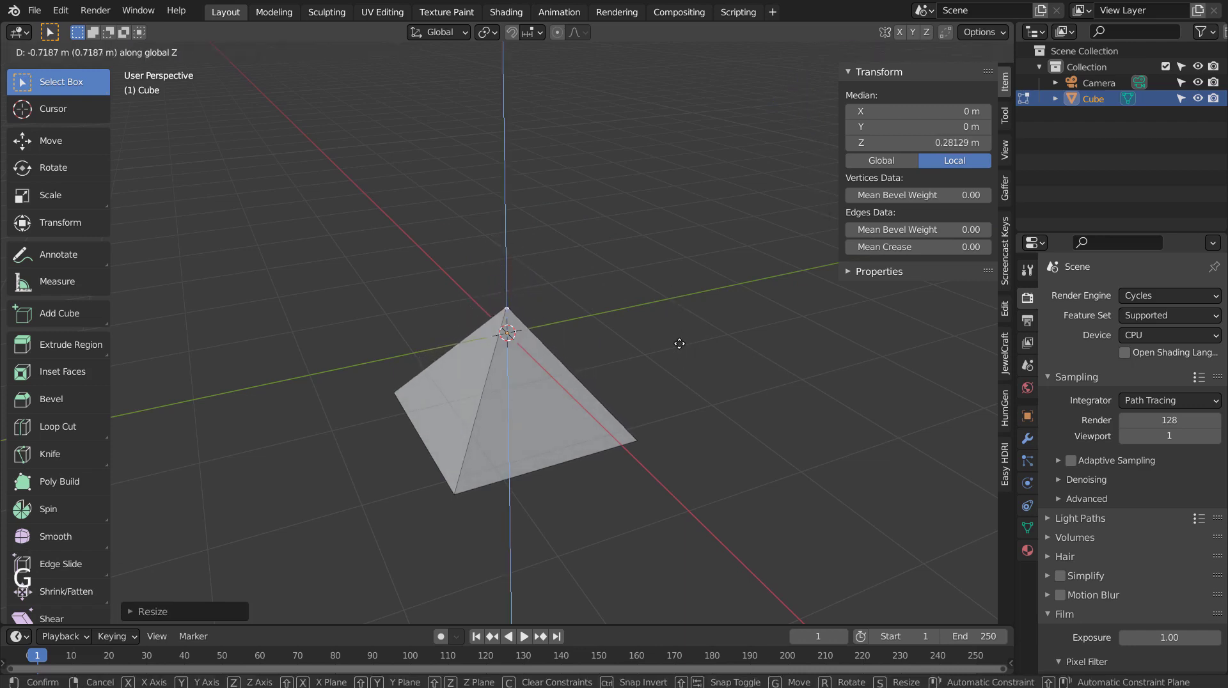
pyautogui.click(677, 355)
pyautogui.moveTo(678, 435); pyautogui.dragTo(729, 393, button='middle')
pyautogui.press('Tab')
# Scale the pyramid's small top face down further so the tip is sharper
pyautogui.scroll(4, 726, 394)
pyautogui.moveTo(708, 445); pyautogui.dragTo(621, 360, button='middle')
pyautogui.press('Tab')
pyautogui.scroll(5, 601, 293)
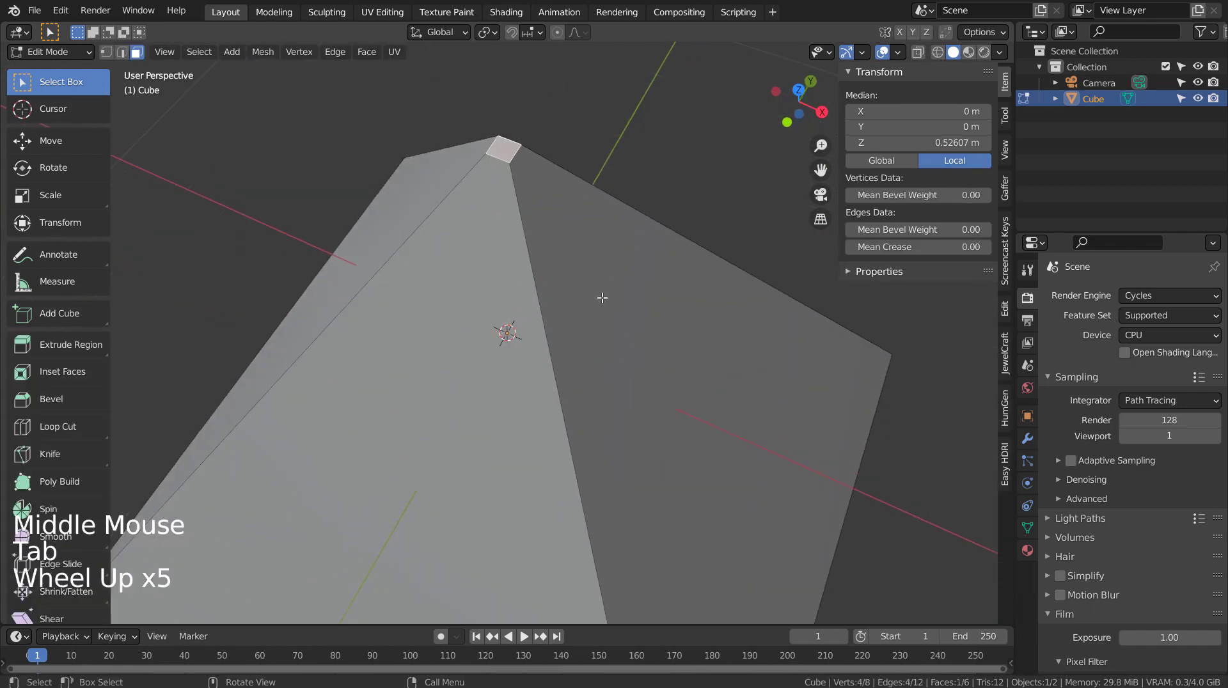
pyautogui.moveTo(601, 294); pyautogui.dragTo(601, 301, button='middle')
pyautogui.scroll(1, 651, 255)
pyautogui.scroll(1, 650, 255)
pyautogui.moveTo(651, 255); pyautogui.dragTo(704, 261, button='middle')
pyautogui.press('s')
pyautogui.click(563, 284)
pyautogui.press('Tab')
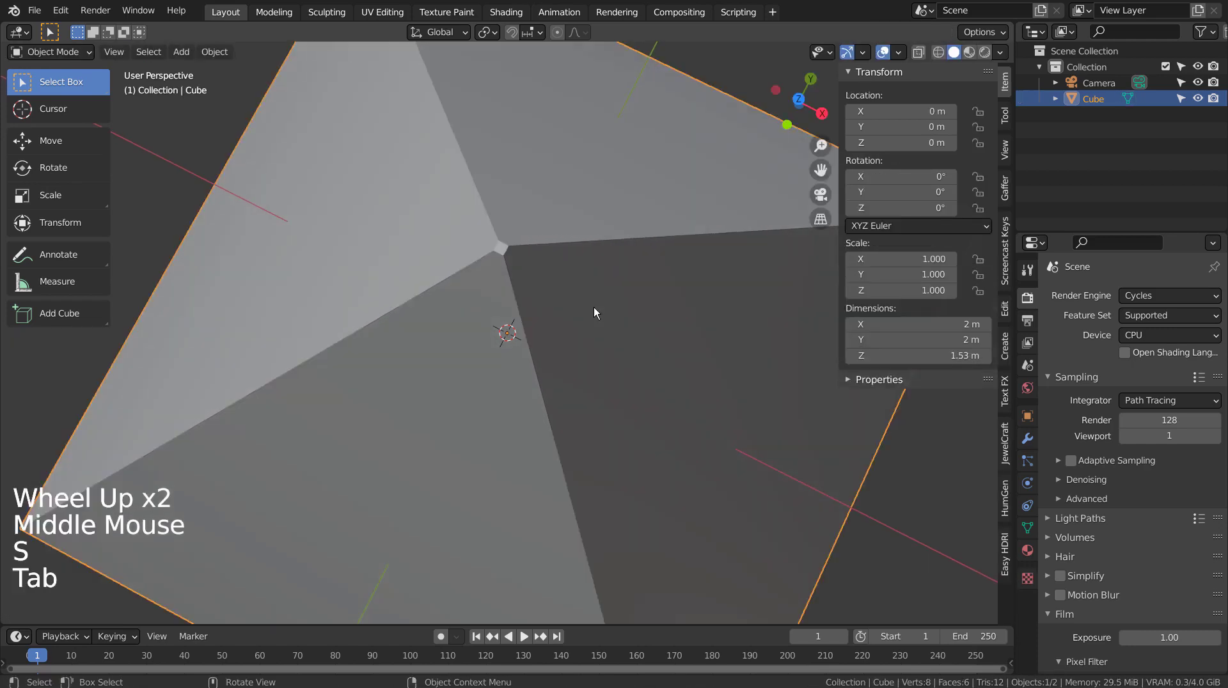
# Lower the tip along the Z axis until the pyramid is about 1.4 m tall, and return to Object Mode
pyautogui.moveTo(594, 308); pyautogui.dragTo(652, 282, button='middle')
pyautogui.scroll(-5, 653, 285)
pyautogui.press('Tab')
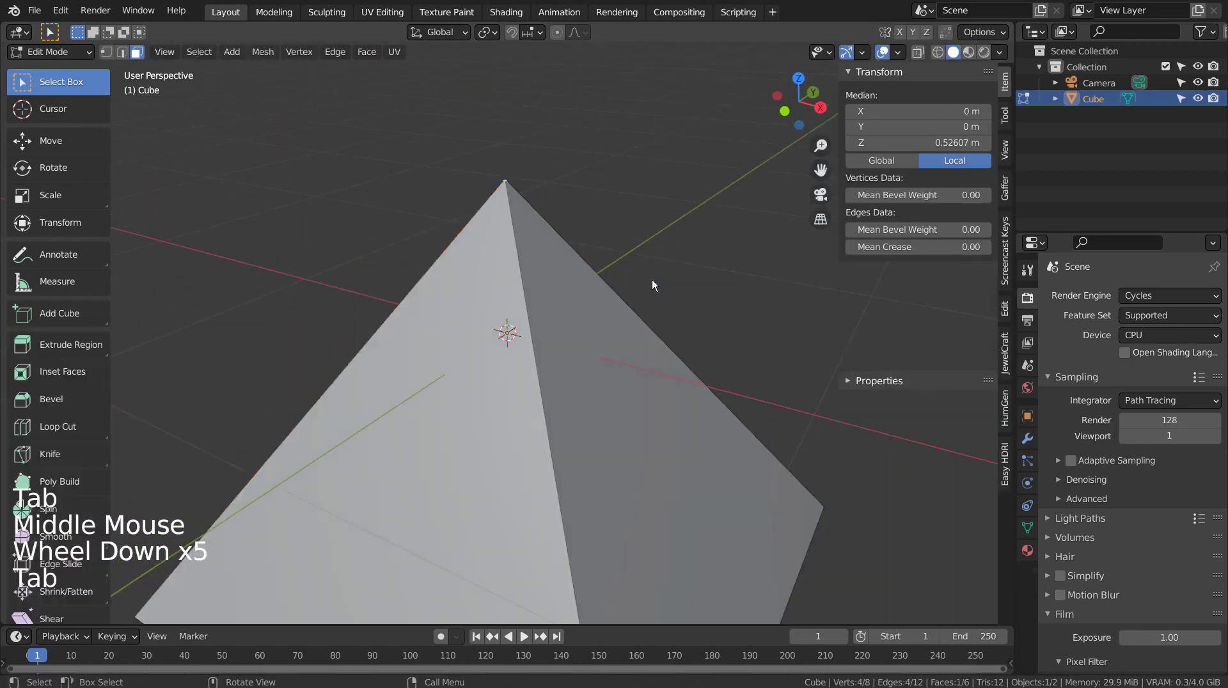
pyautogui.scroll(-4, 651, 279)
pyautogui.press('g')
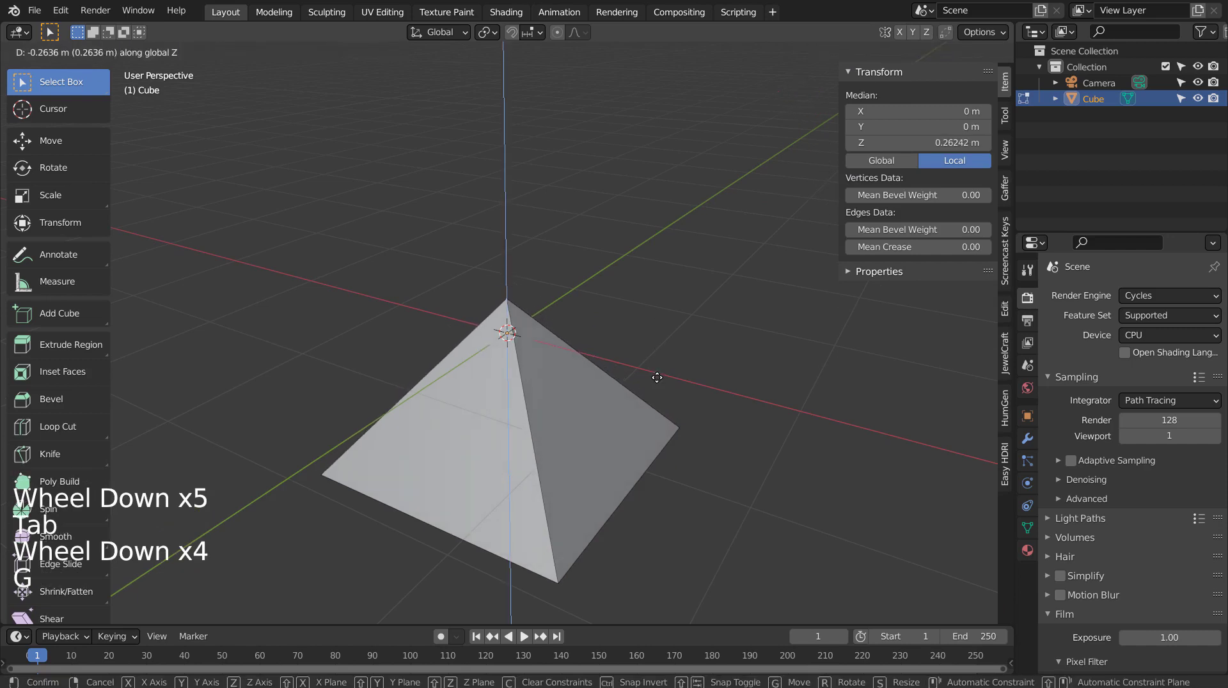
pyautogui.press('Tab')
pyautogui.moveTo(679, 419); pyautogui.dragTo(651, 362, button='middle')
# In the Shading workspace, add a Brick Texture node and connect its Color output to the shader's Base Color
pyautogui.click(506, 12)
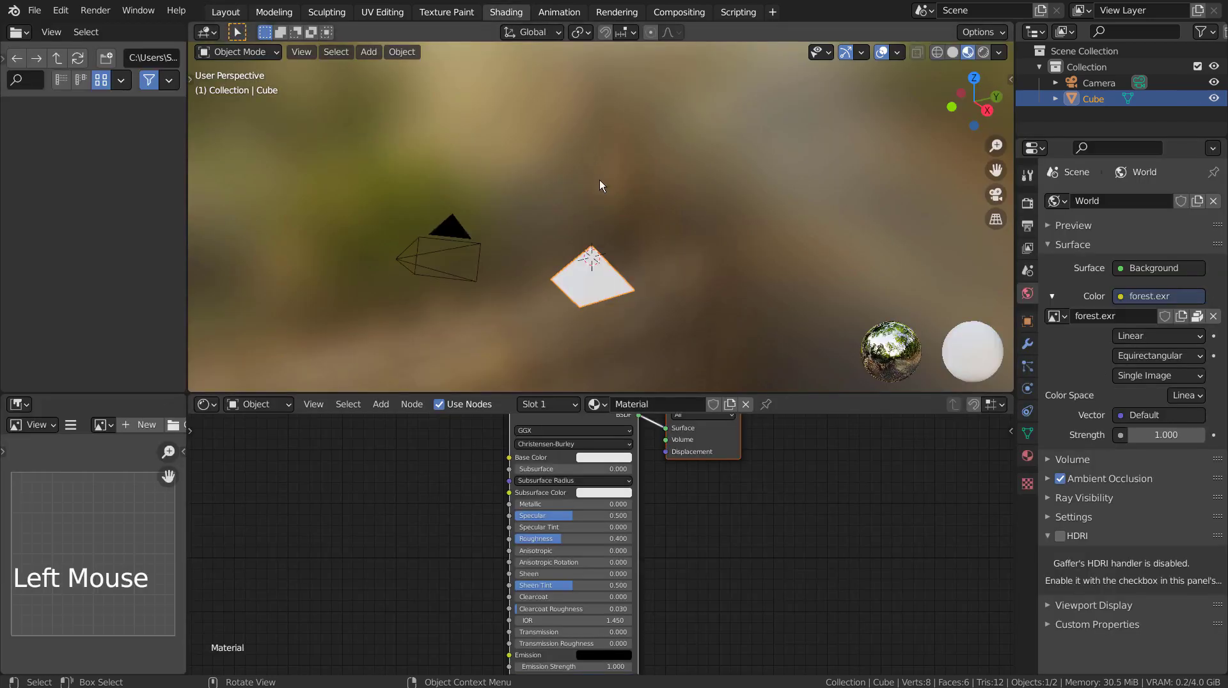
pyautogui.hotkey('shift', 'a')
pyautogui.write('b')
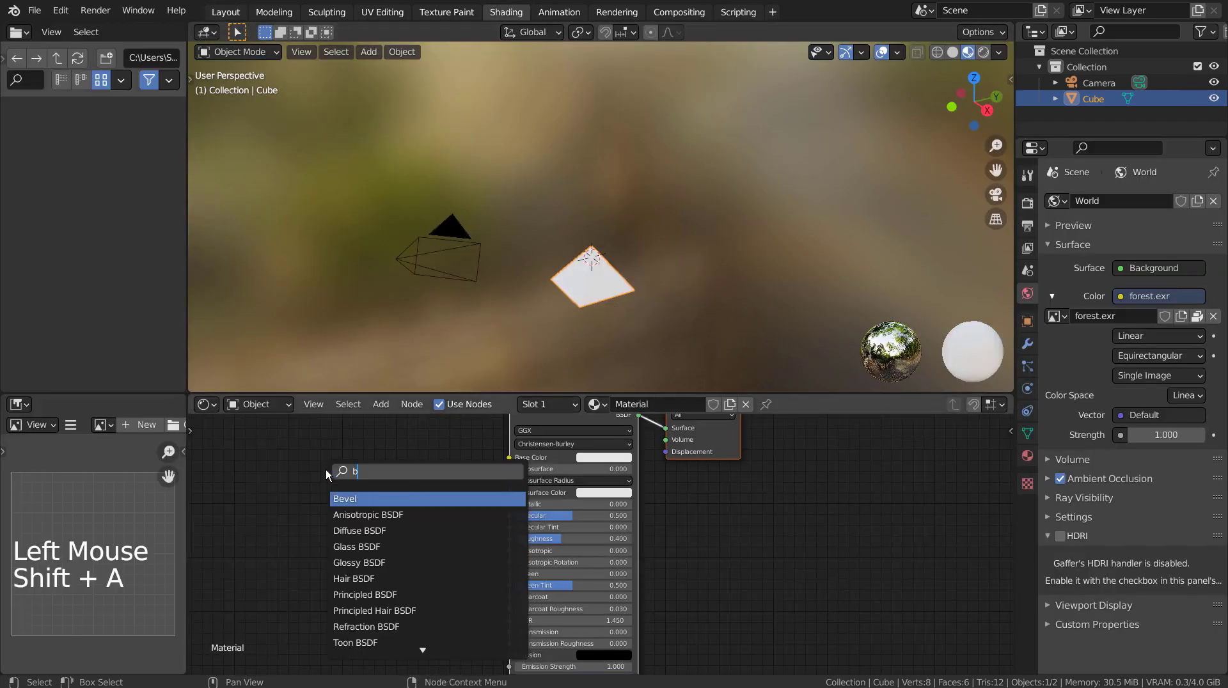
pyautogui.write('r')
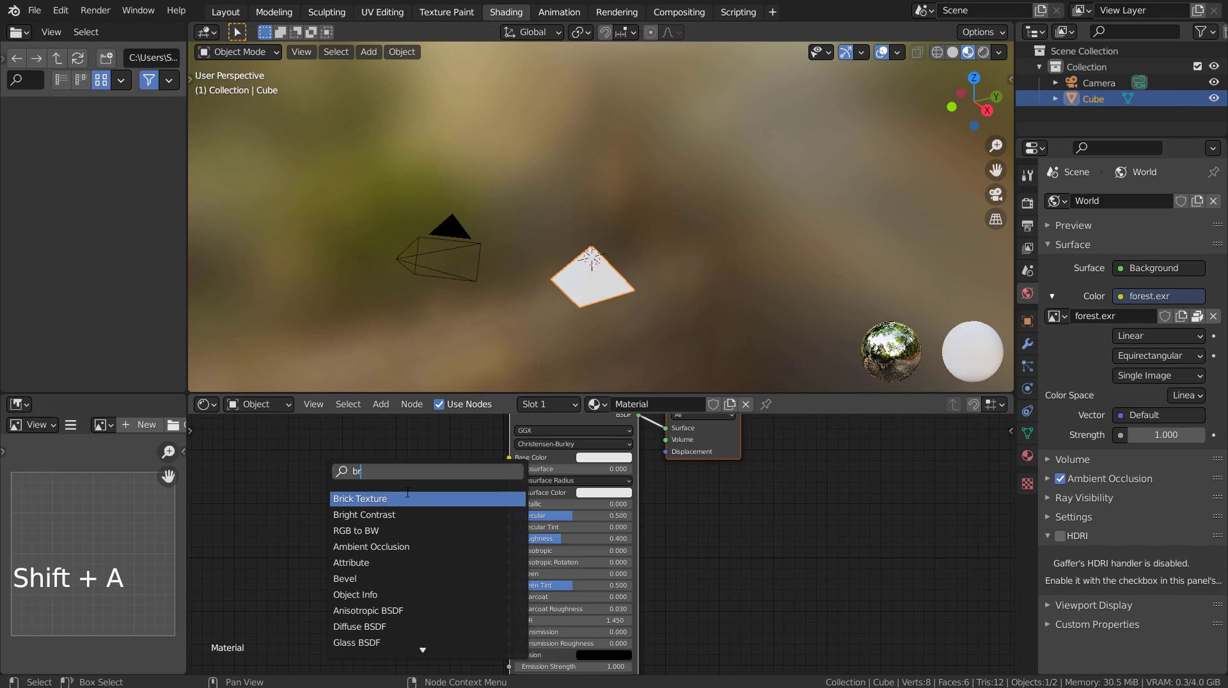
pyautogui.press('Return')
pyautogui.click(427, 455)
pyautogui.moveTo(429, 453); pyautogui.dragTo(510, 457)
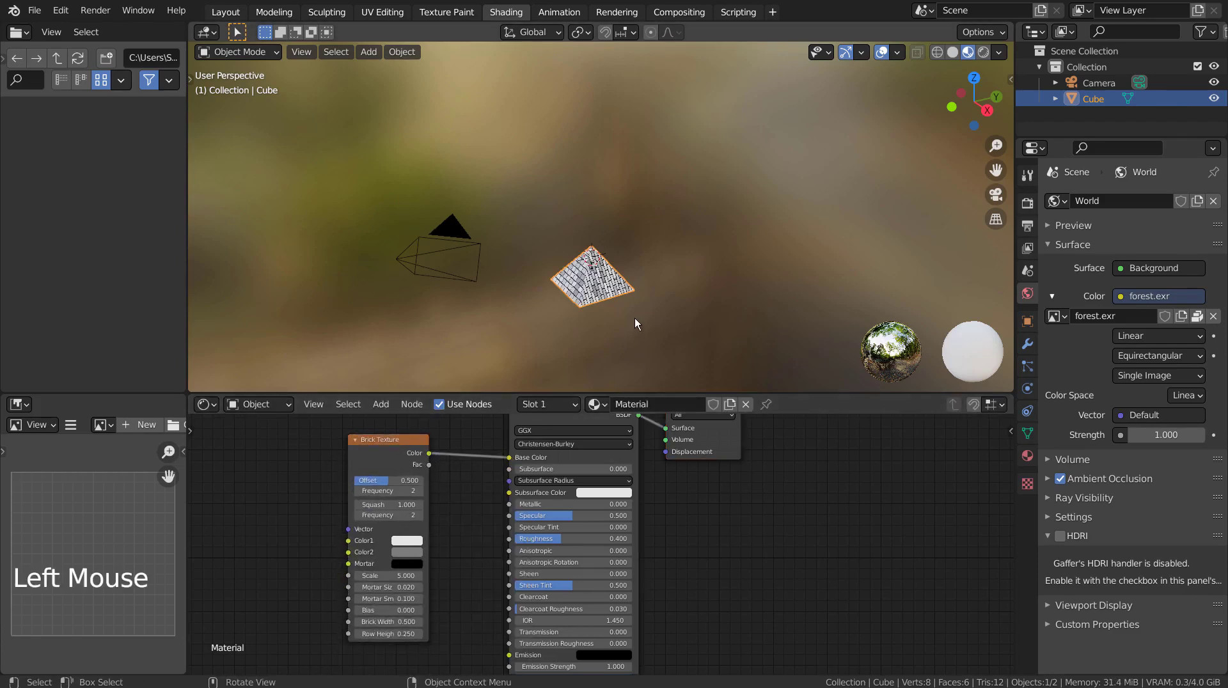
# Examine how the brick pattern runs across the pyramid's different sides
pyautogui.press('KP_0')
pyautogui.scroll(5, 635, 317)
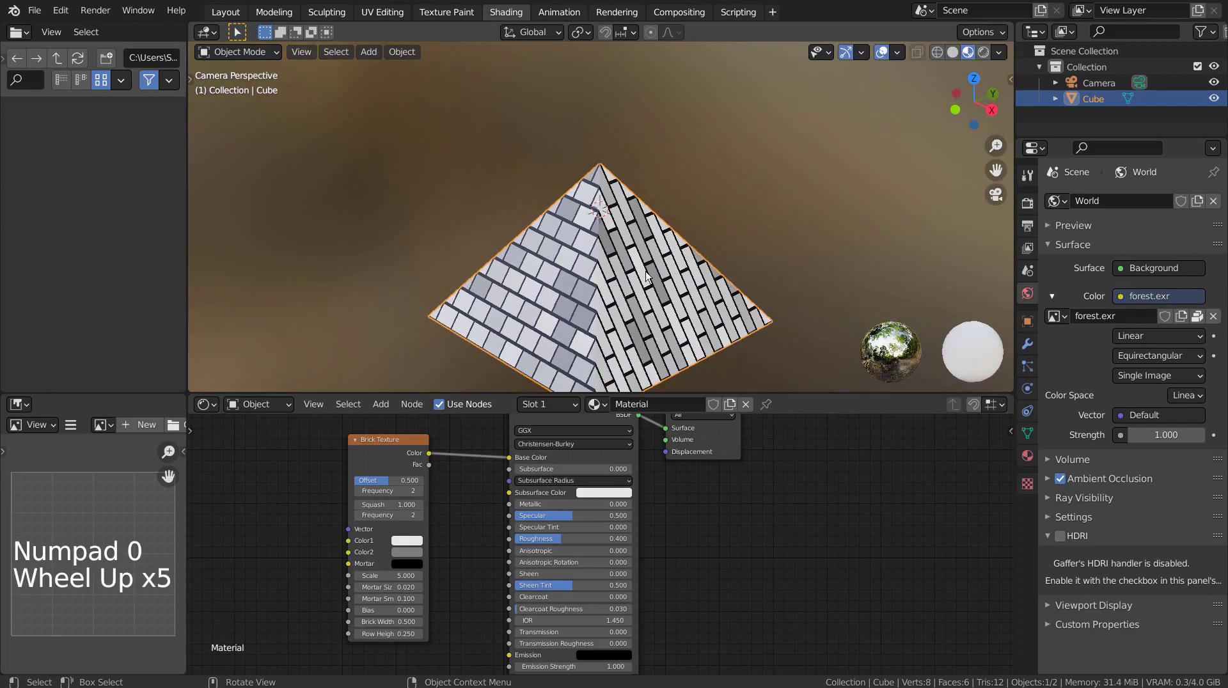
pyautogui.press('KP_0')
pyautogui.scroll(5, 646, 271)
pyautogui.keyDown('shift'); pyautogui.moveTo(646, 271); pyautogui.dragTo(690, 103, button='middle'); pyautogui.keyUp('shift')
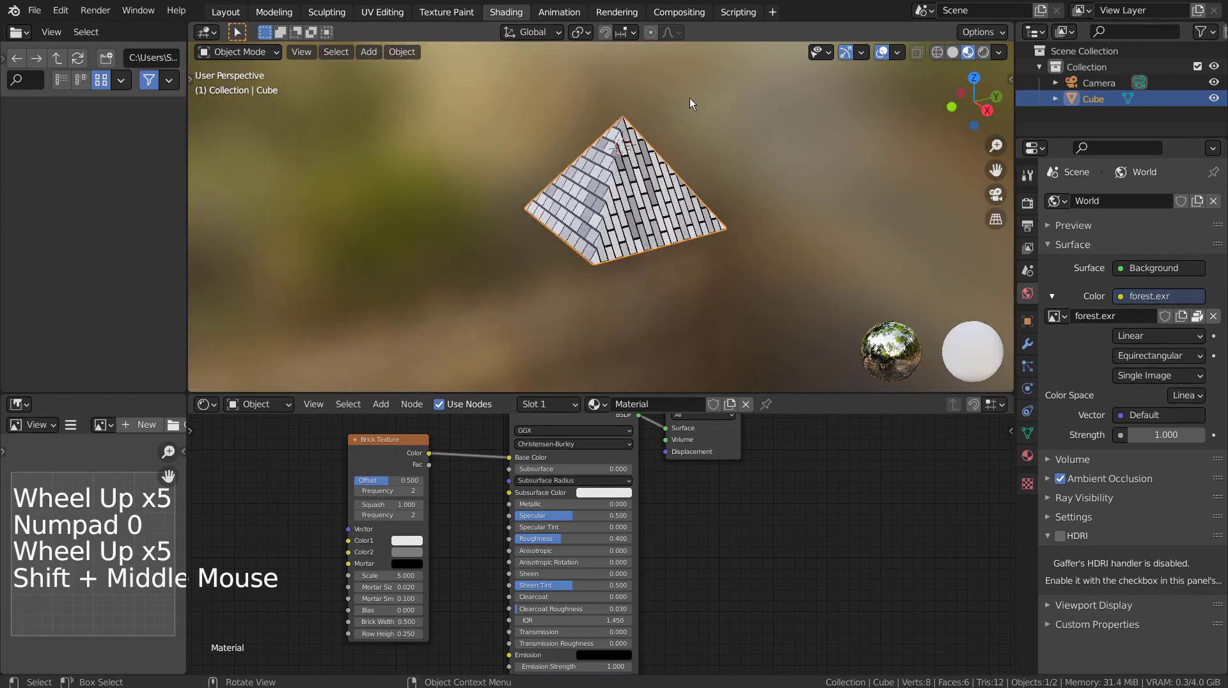
pyautogui.press('KP_Decimal')
pyautogui.moveTo(621, 291); pyautogui.dragTo(750, 275, button='middle')
pyautogui.scroll(4, 694, 252)
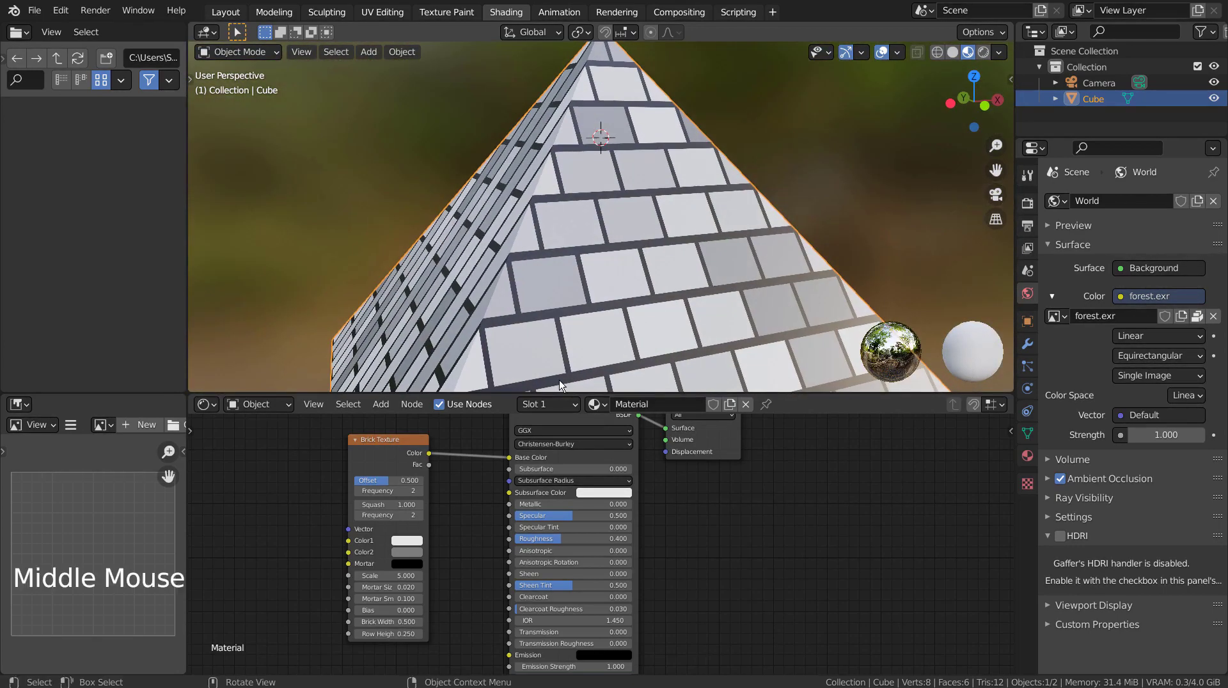
# In the UV Editing workspace, unwrap all of the pyramid's faces with Cube Projection
pyautogui.click(386, 12)
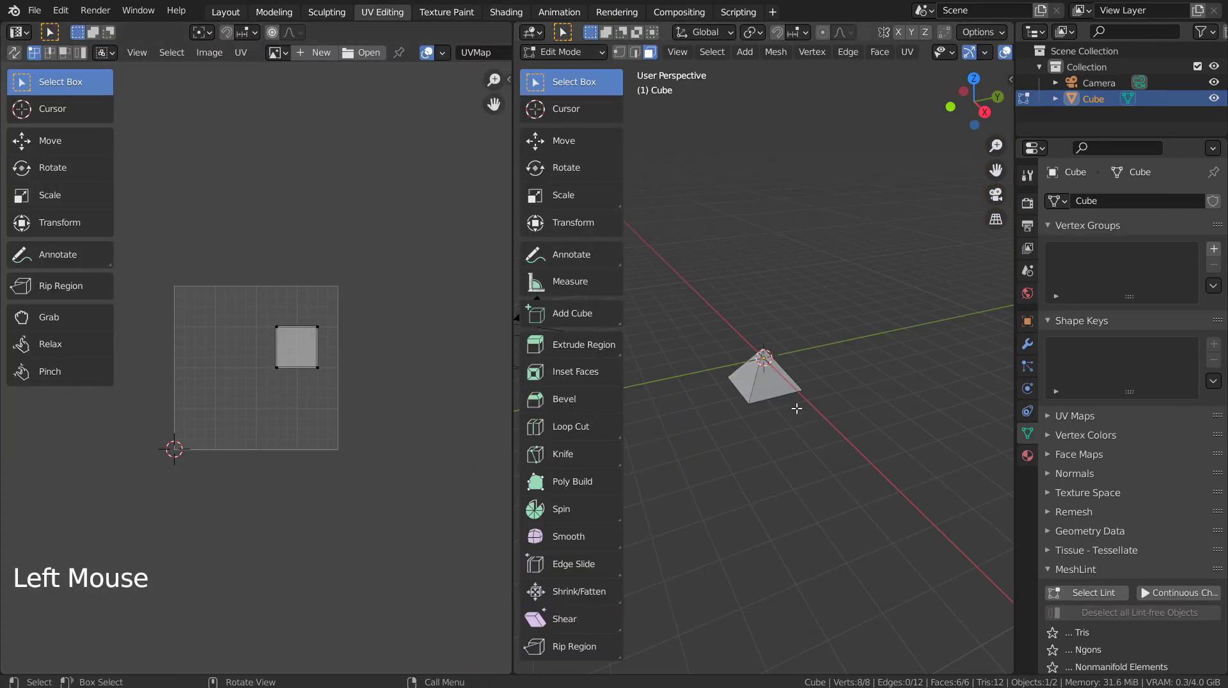
pyautogui.press('a')
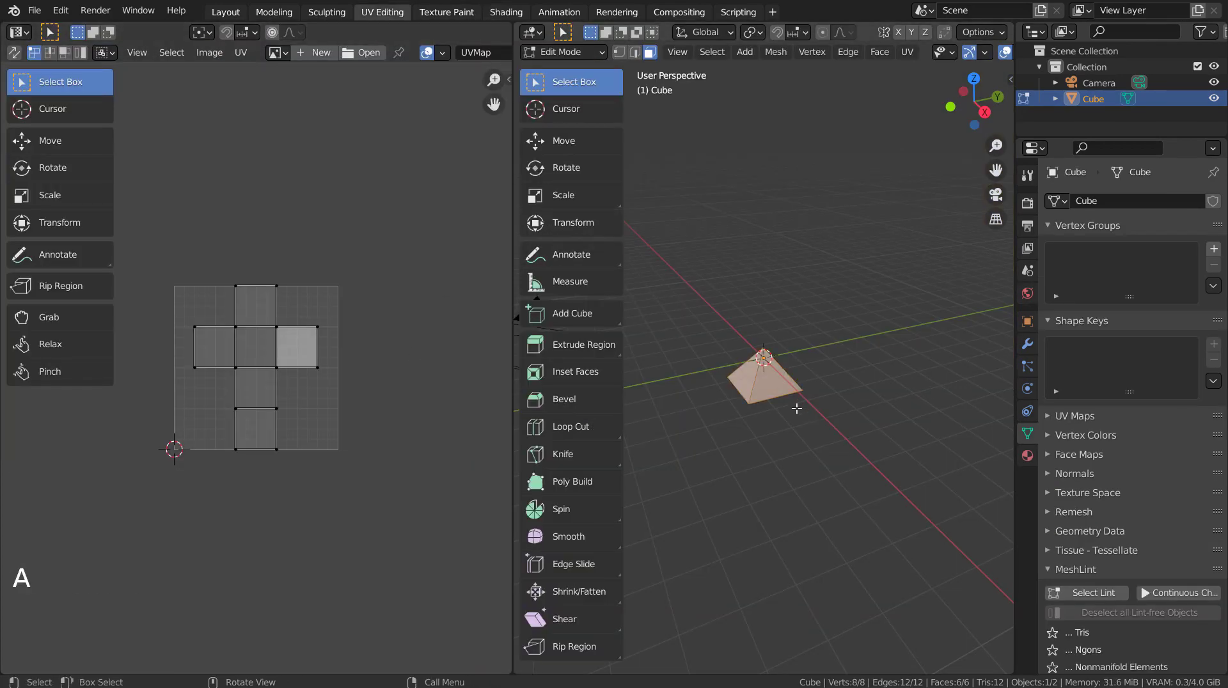
pyautogui.press('u')
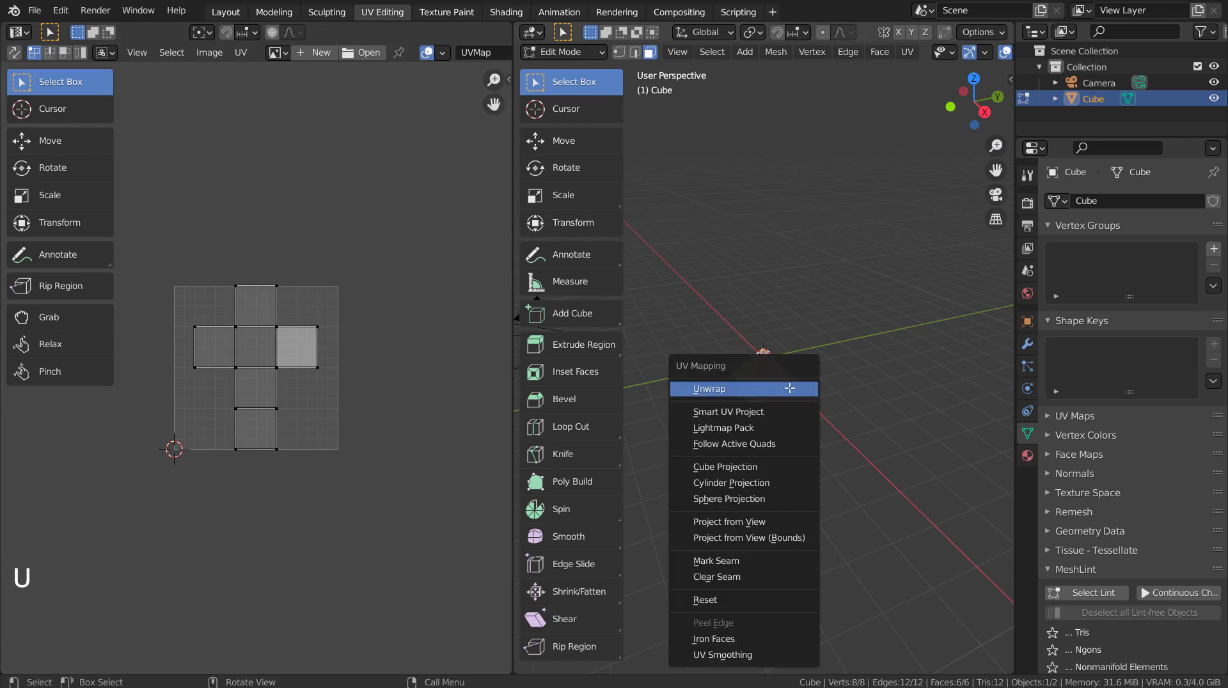
pyautogui.click(784, 469)
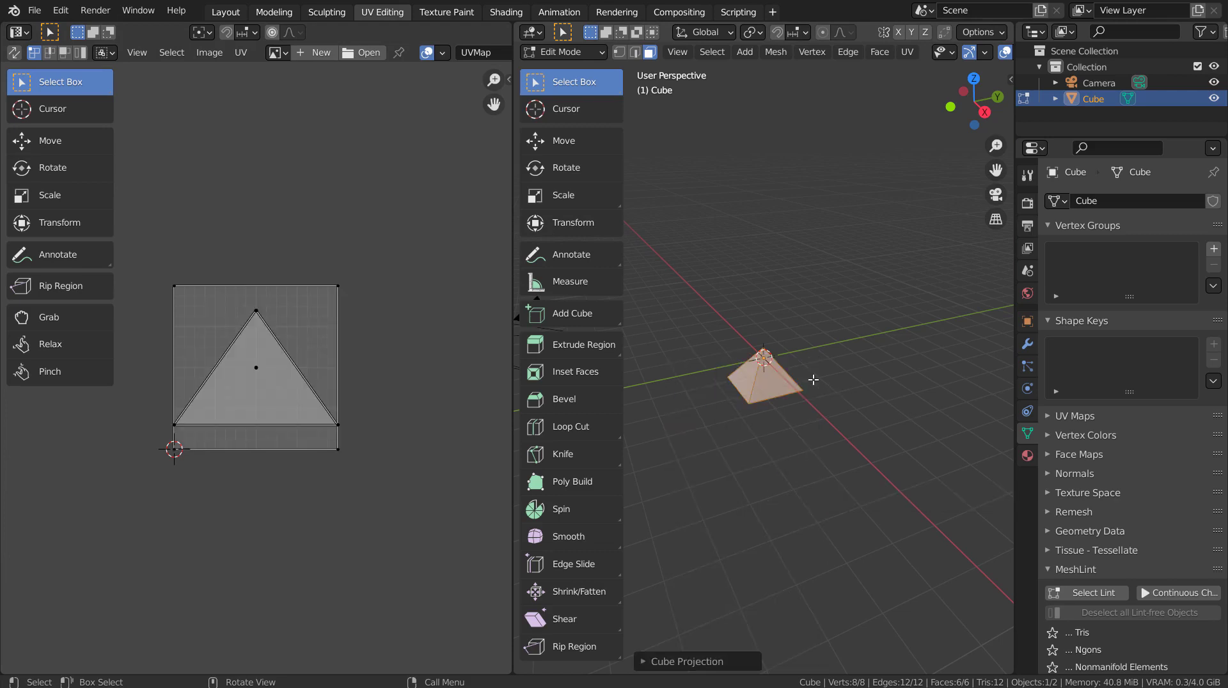
pyautogui.click(226, 11)
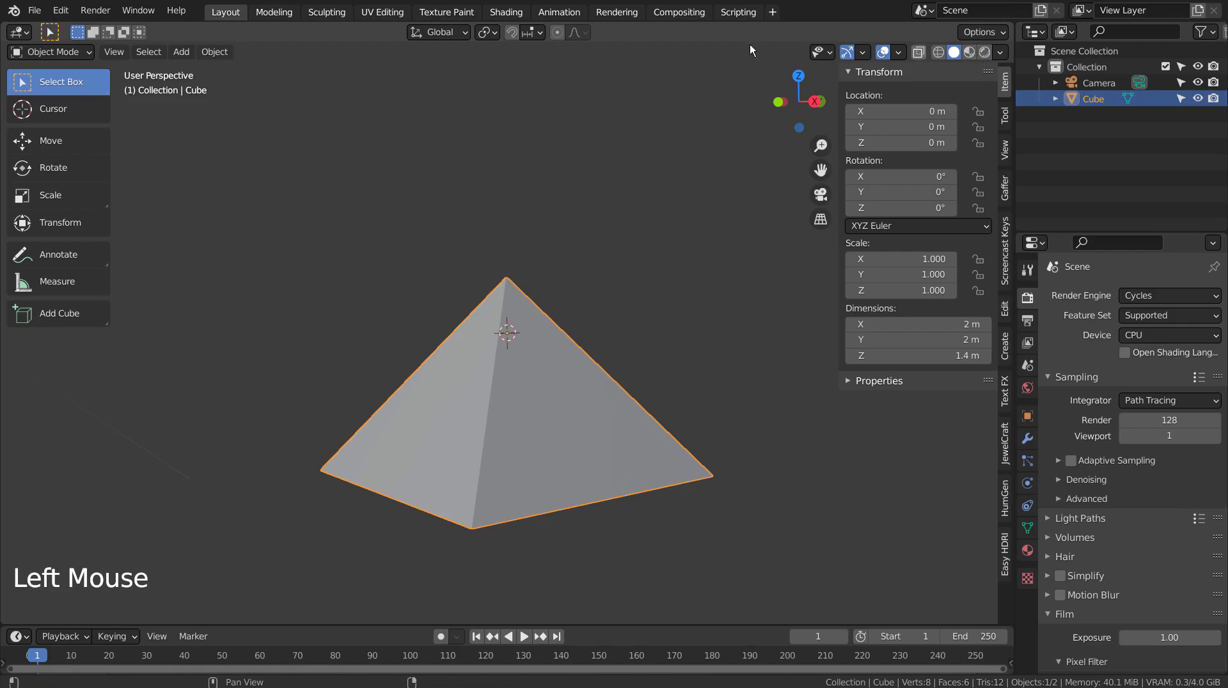
# In the Shading workspace, add Mapping and Texture Coordinate nodes to the Brick Texture and feed the UV output into the Mapping vector
pyautogui.doubleClick(506, 12)
pyautogui.moveTo(598, 271)
pyautogui.mouseDown(button='middle')
pyautogui.moveTo(570, 288)
pyautogui.moveTo(759, 266)
pyautogui.moveTo(309, 297)
pyautogui.moveTo(372, 309)
pyautogui.mouseUp(button='middle')
pyautogui.click(375, 443)
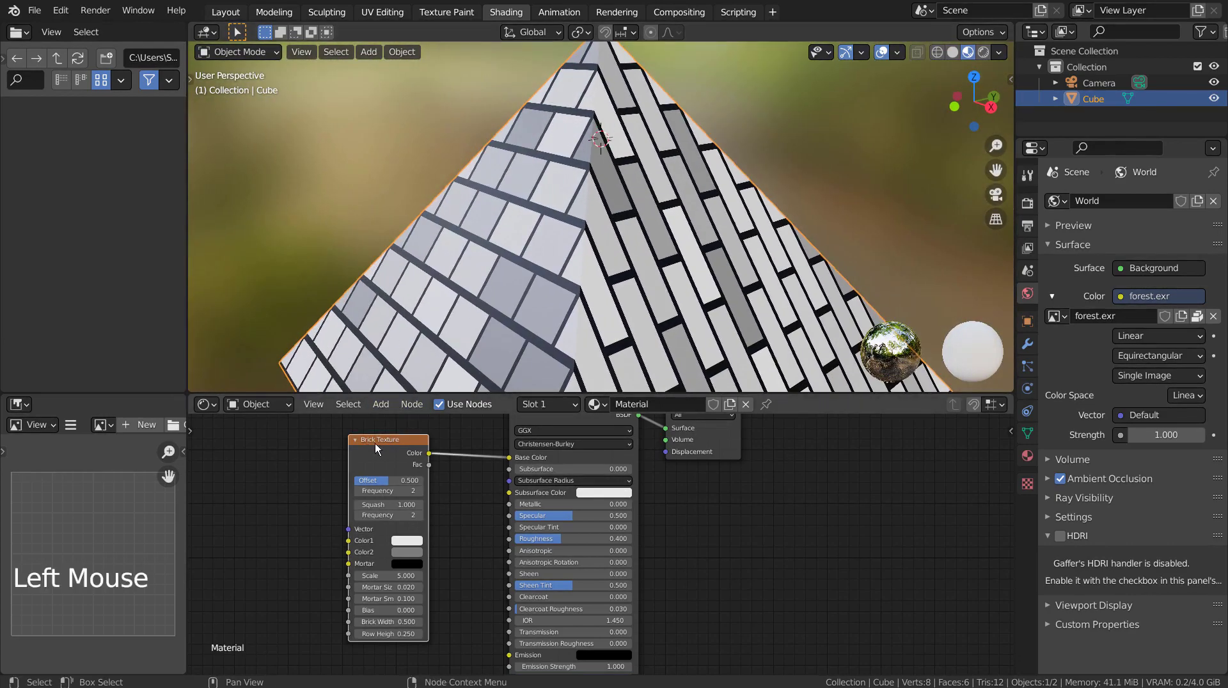
pyautogui.press('ctrl')
pyautogui.hotkey('ctrl', 't')
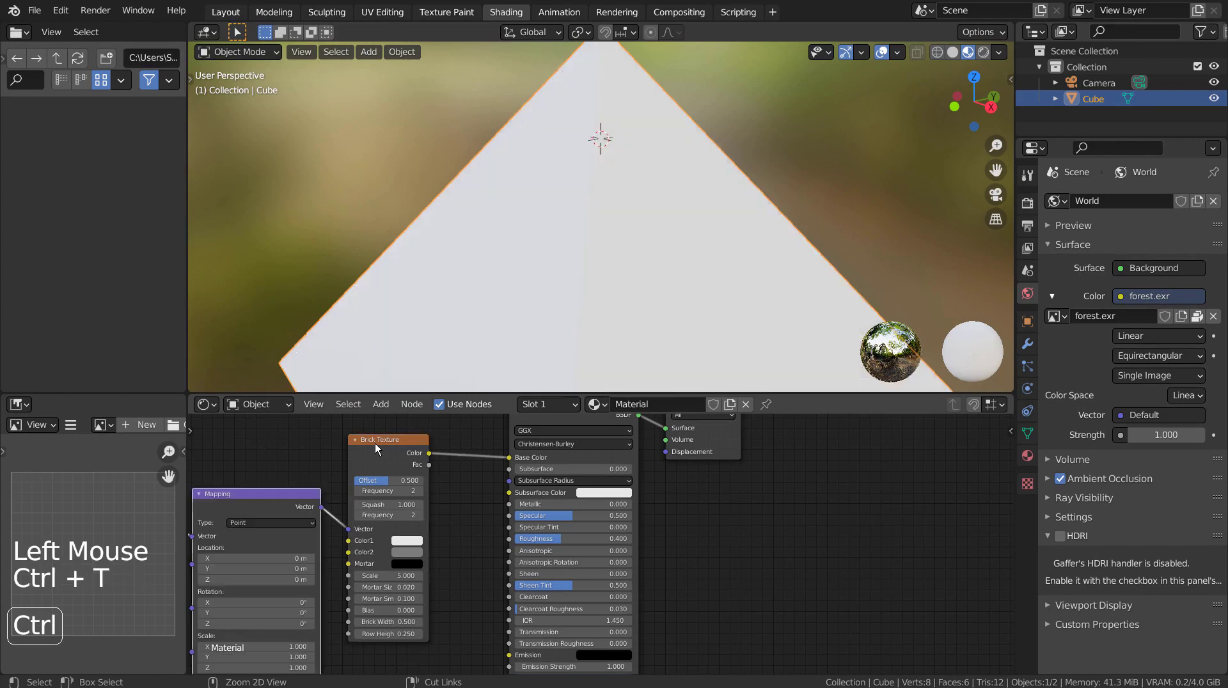
pyautogui.keyDown('shift'); pyautogui.moveTo(310, 443); pyautogui.dragTo(485, 490, button='middle'); pyautogui.keyUp('shift')
pyautogui.moveTo(474, 500); pyautogui.dragTo(478, 447)
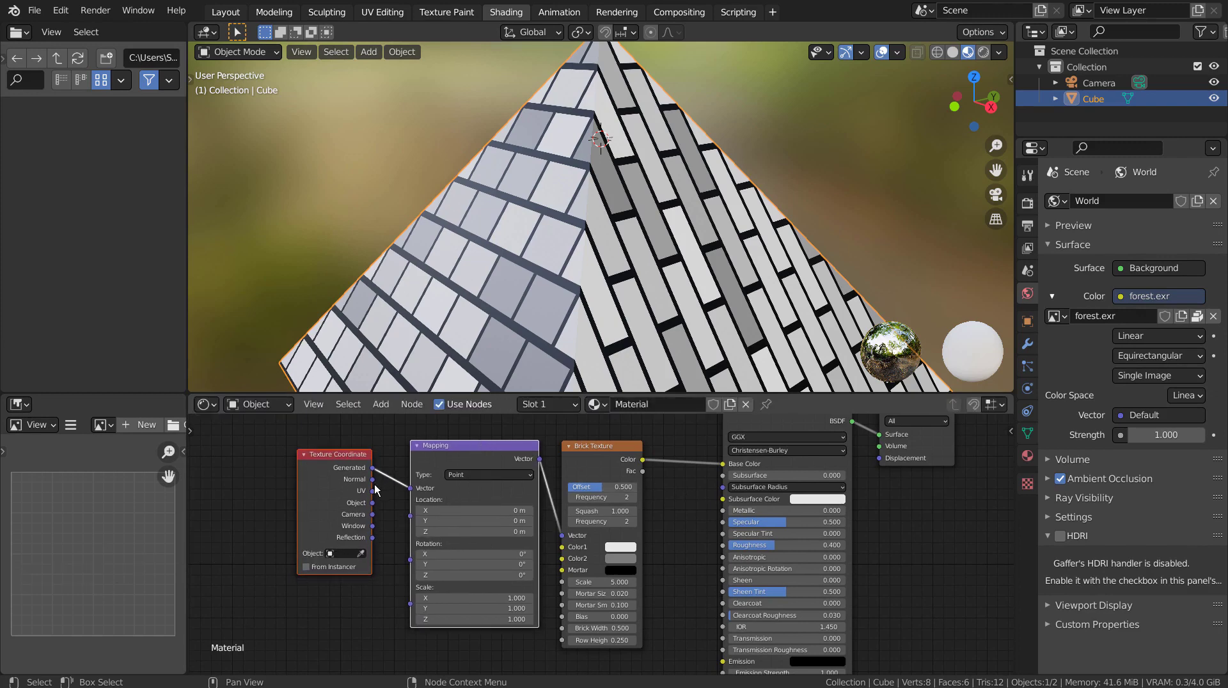
pyautogui.moveTo(372, 494); pyautogui.dragTo(423, 498)
pyautogui.moveTo(643, 275); pyautogui.dragTo(671, 261, button='middle')
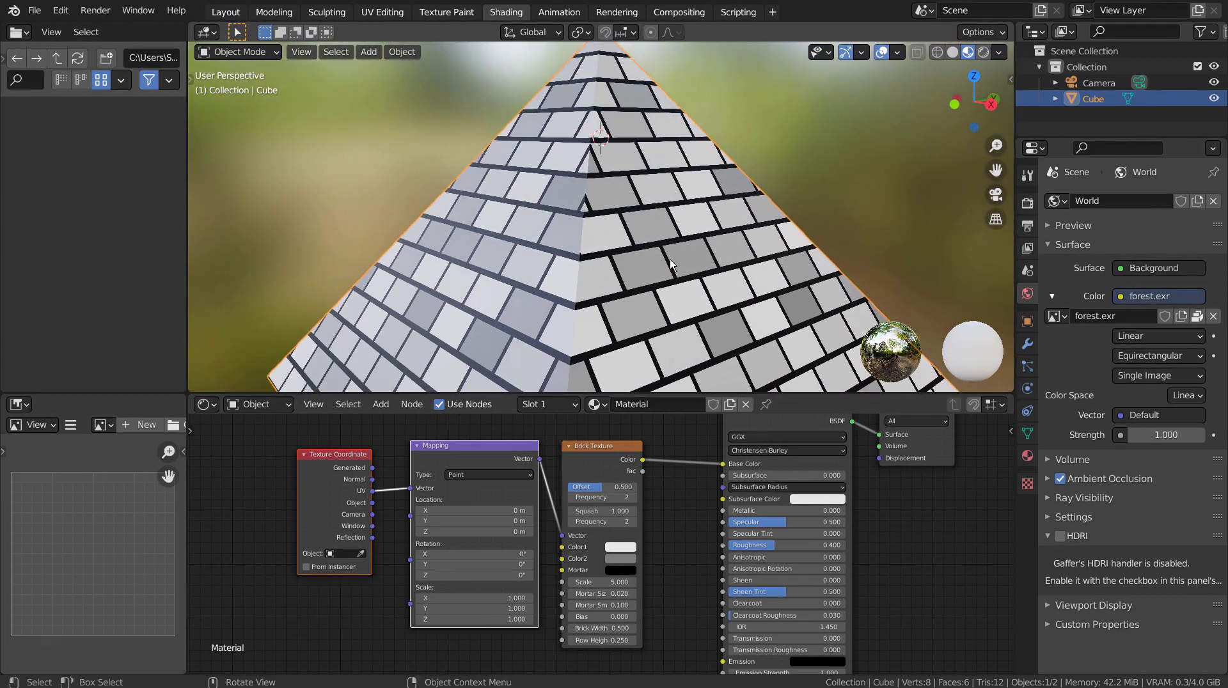
# Set the Mapping node's X and Y scale to 2
pyautogui.click(488, 599)
pyautogui.write('2')
pyautogui.press('Tab')
pyautogui.write('2')
pyautogui.press('Tab')
pyautogui.press('Return')
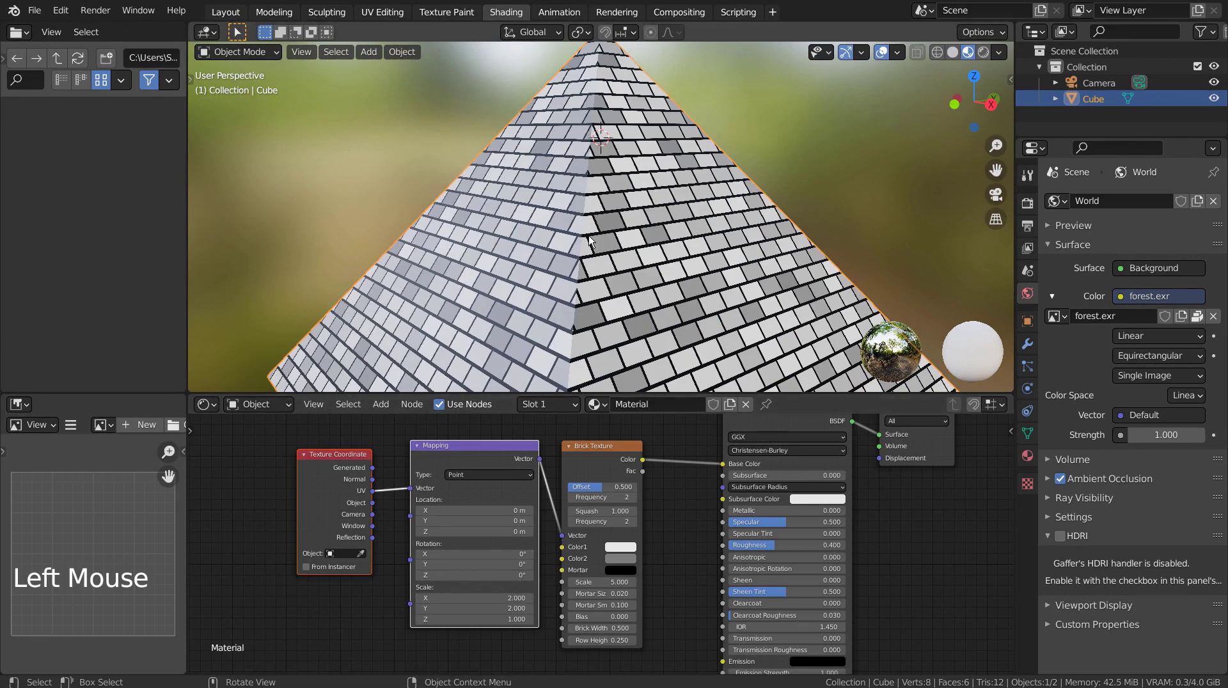
# Shift the brick pattern by setting the Mapping node's X location to about 0.05 m
pyautogui.scroll(3, 613, 153)
pyautogui.keyDown('shift'); pyautogui.moveTo(613, 153); pyautogui.dragTo(565, 189, button='middle'); pyautogui.keyUp('shift')
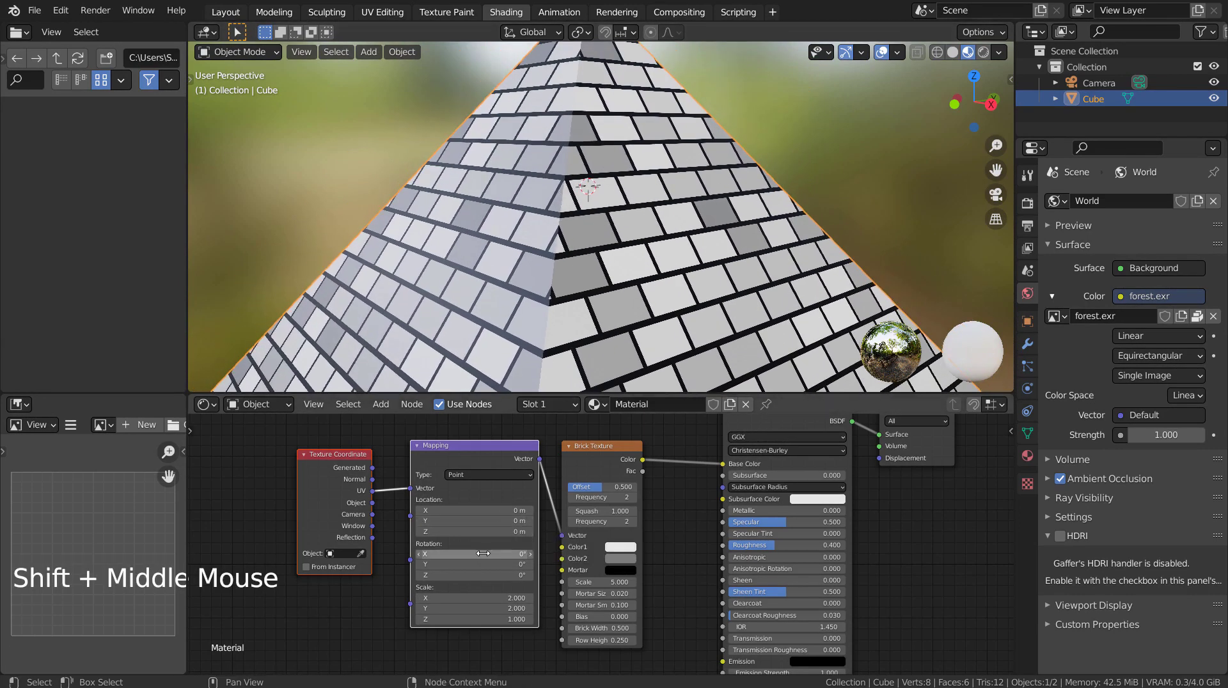
pyautogui.keyDown('shift'); pyautogui.moveTo(492, 511); pyautogui.dragTo(509, 511); pyautogui.keyUp('shift')
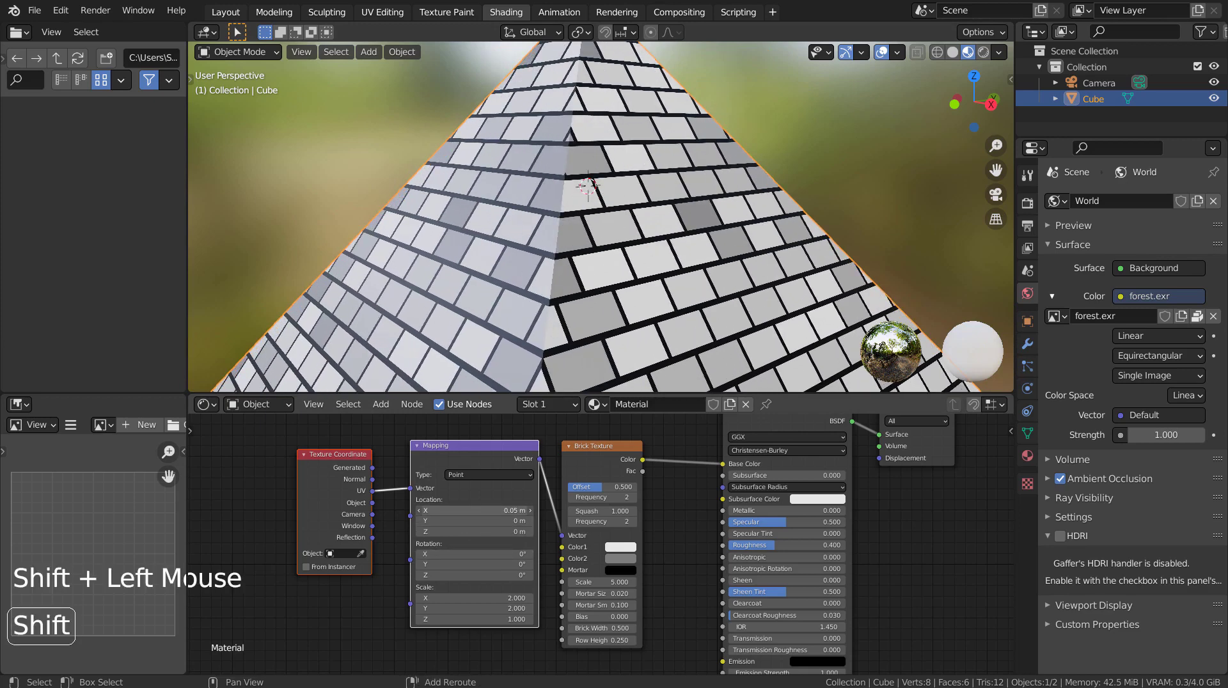
# Set the Mapping node's X and Y scale to 3
pyautogui.click(473, 598)
pyautogui.write('3')
pyautogui.press('Tab')
pyautogui.write('3')
pyautogui.press('Tab')
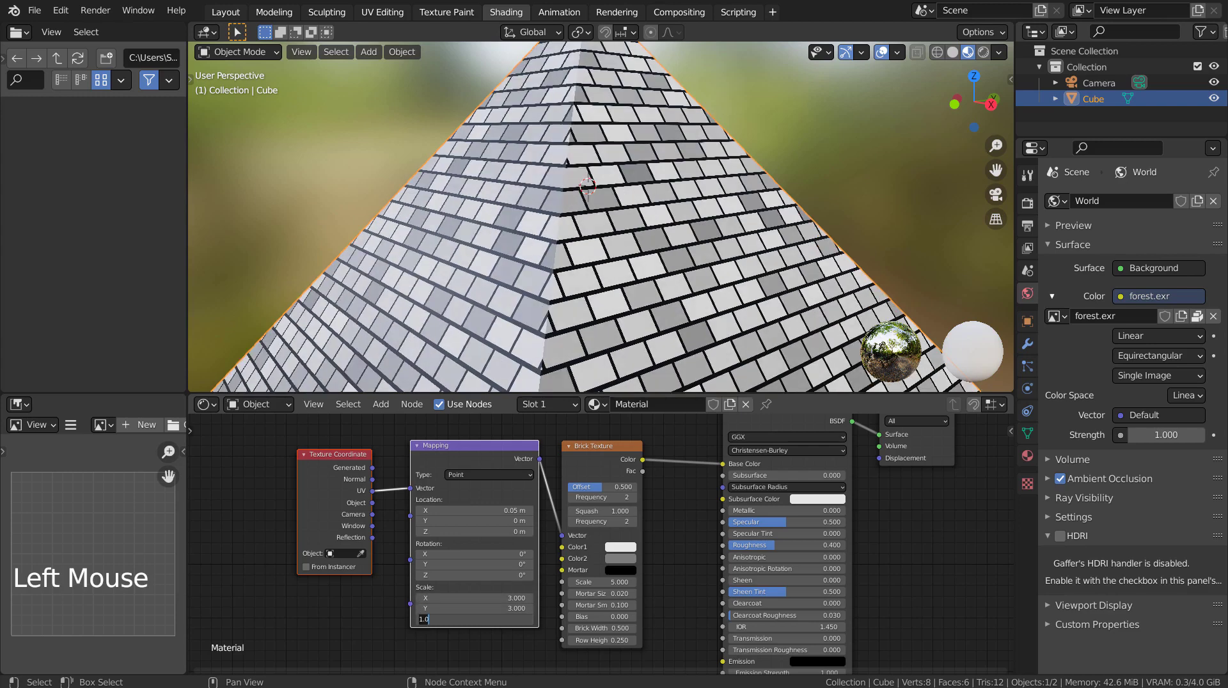
pyautogui.press('Return')
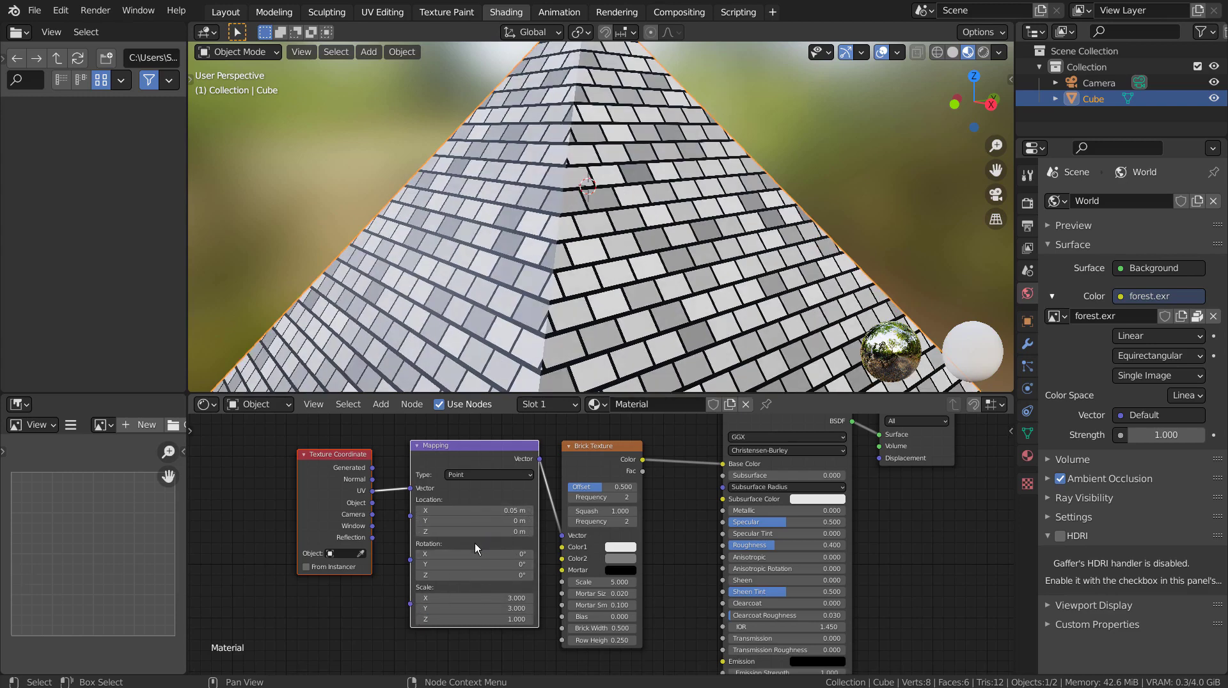
# Set the Mapping node's X location to 0 m and its Y location to -0.33 m
pyautogui.click(475, 511)
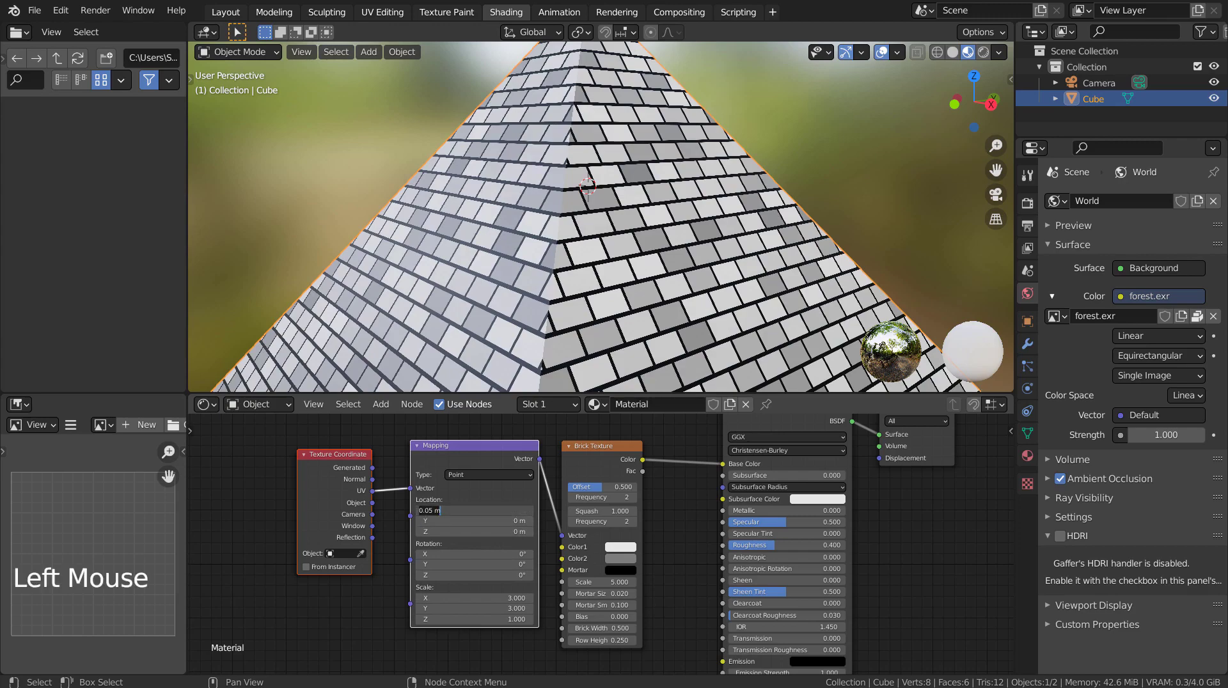
pyautogui.hotkey('ctrl', 'a')
pyautogui.write('0')
pyautogui.press('Return')
pyautogui.click(468, 521)
pyautogui.write('-0.33')
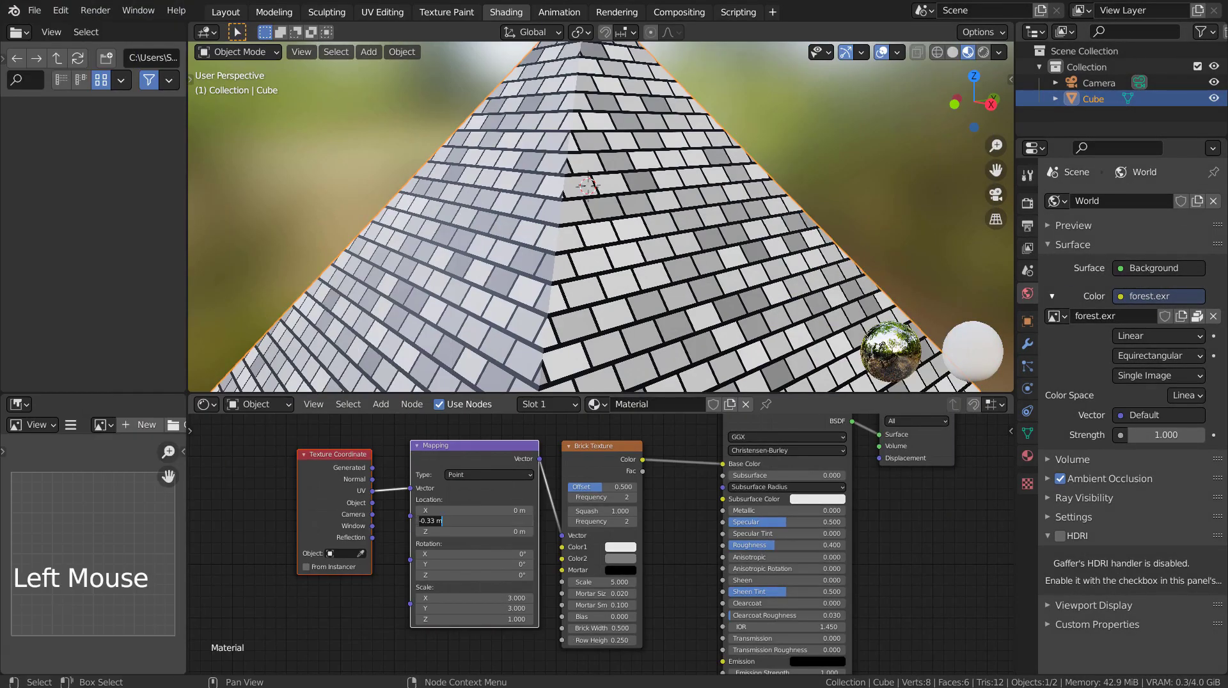
# Set the Mapping node's Y location to 0 m
pyautogui.hotkey('ctrl', 'a')
pyautogui.write('0')
pyautogui.press('Return')
# Try different offset, offset frequency and squash values on the Brick Texture node, restoring the original settings
pyautogui.scroll(7, 619, 490)
pyautogui.moveTo(639, 446)
pyautogui.mouseDown()
pyautogui.moveTo(695, 446)
pyautogui.moveTo(576, 446)
pyautogui.moveTo(630, 445)
pyautogui.mouseUp()
pyautogui.hotkey('ctrl', 'z')
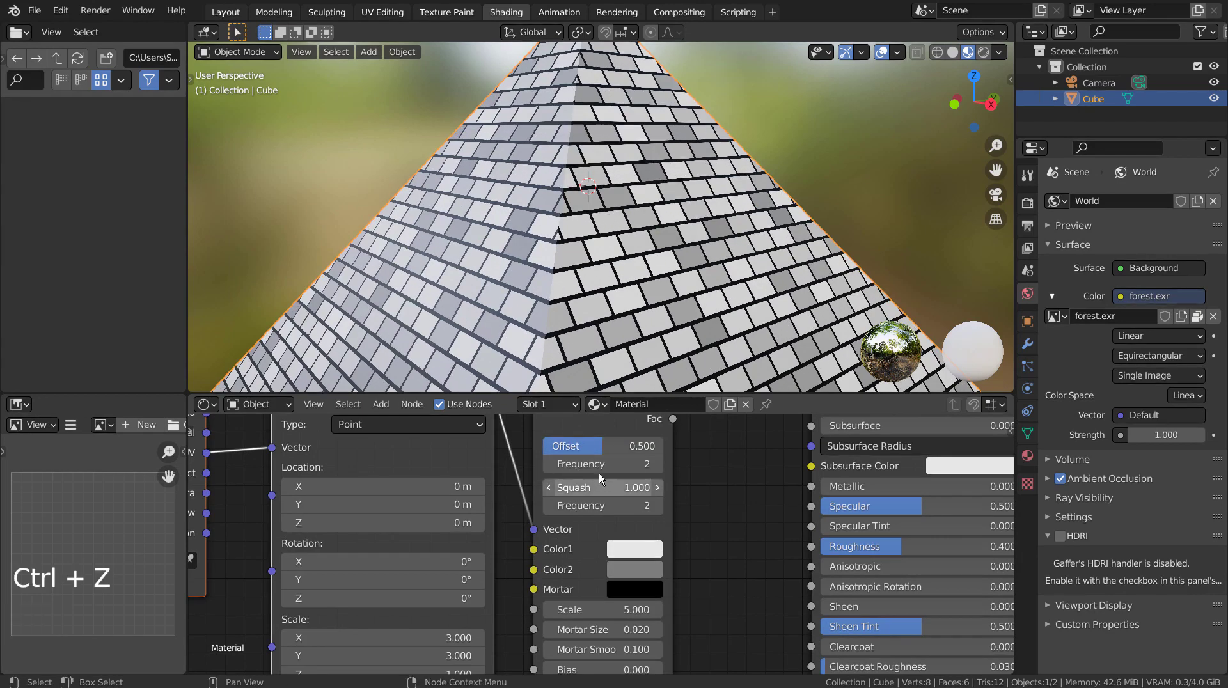
pyautogui.click(547, 465)
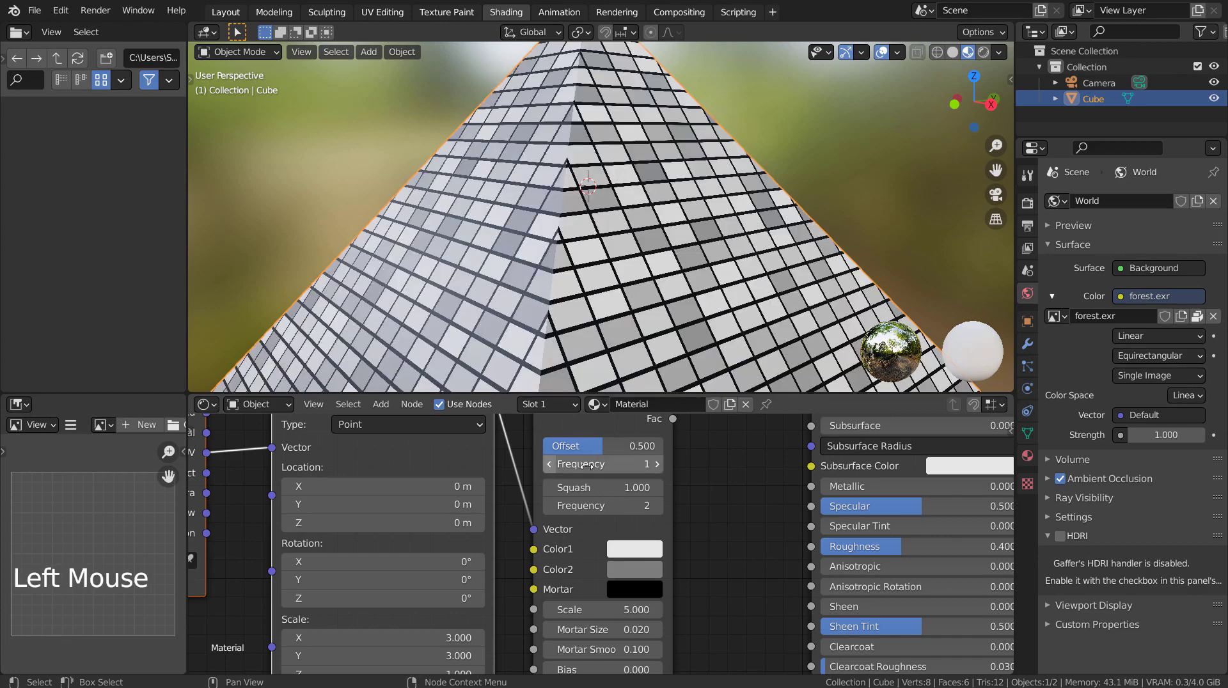
pyautogui.click(657, 465)
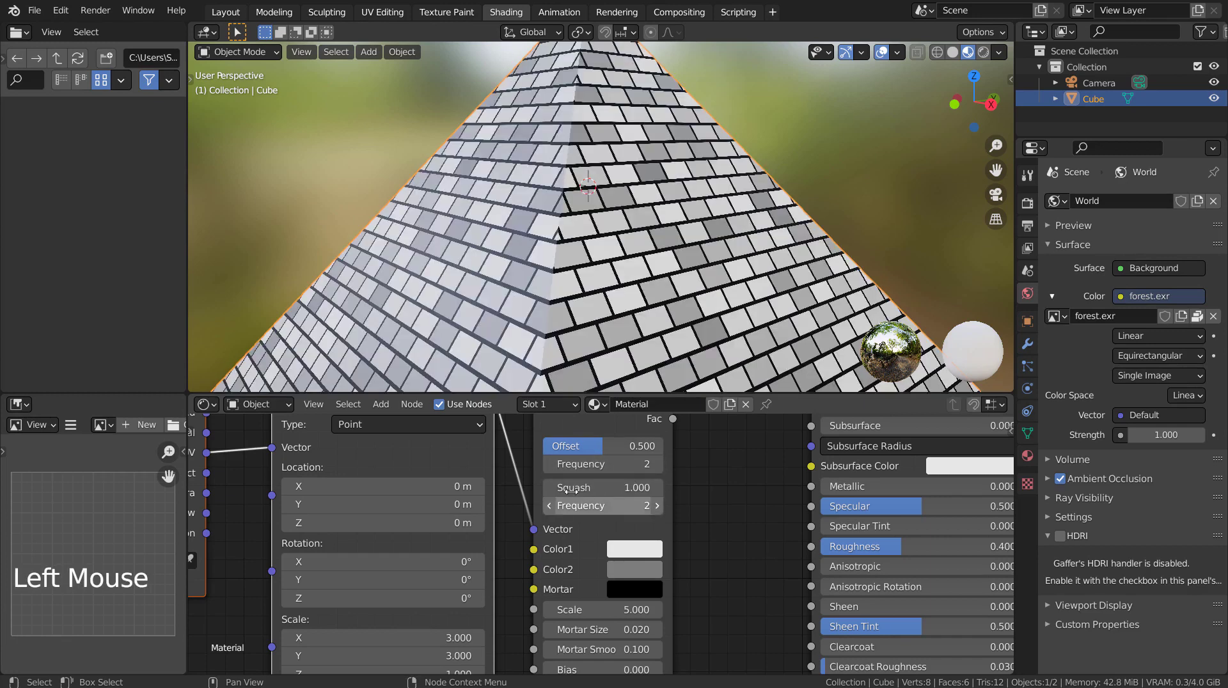
pyautogui.moveTo(605, 488)
pyautogui.mouseDown()
pyautogui.moveTo(640, 487)
pyautogui.moveTo(615, 488)
pyautogui.mouseUp()
pyautogui.hotkey('ctrl', 'z')
# Set the Brick Texture's Color1 to a saturated yellow-orange with hue about 0.086 and saturation about 0.953
pyautogui.keyDown('shift'); pyautogui.moveTo(735, 544); pyautogui.dragTo(687, 473, button='middle'); pyautogui.keyUp('shift')
pyautogui.click(589, 484)
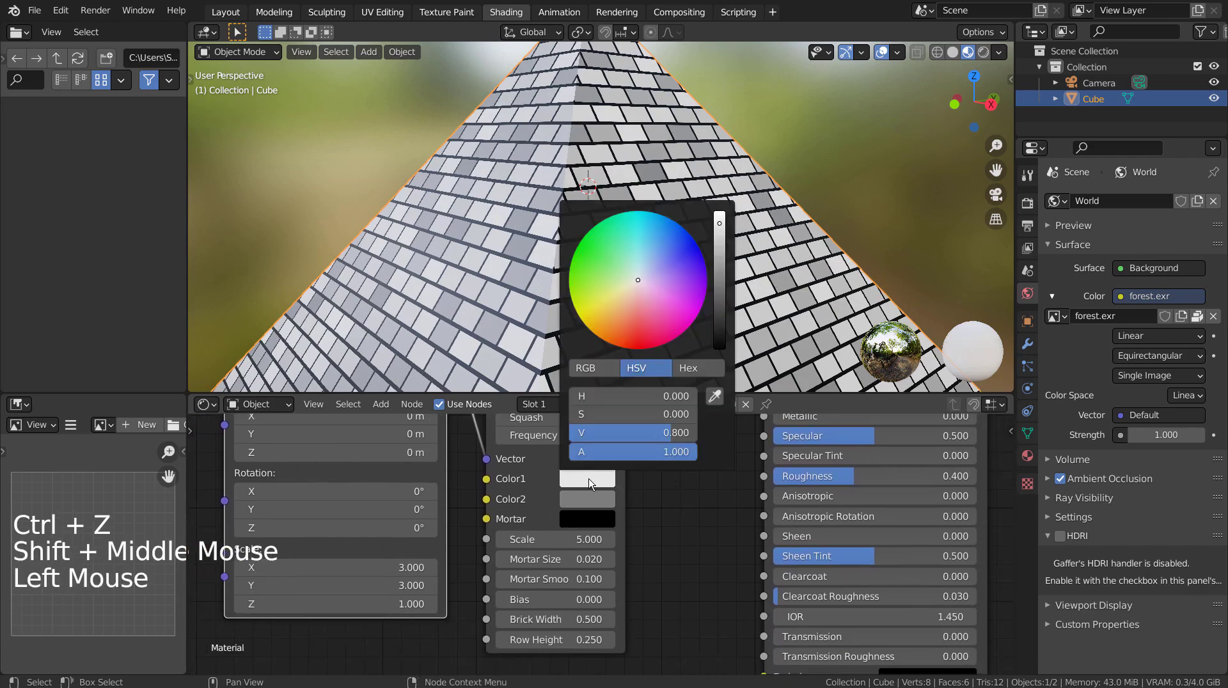
pyautogui.click(603, 320)
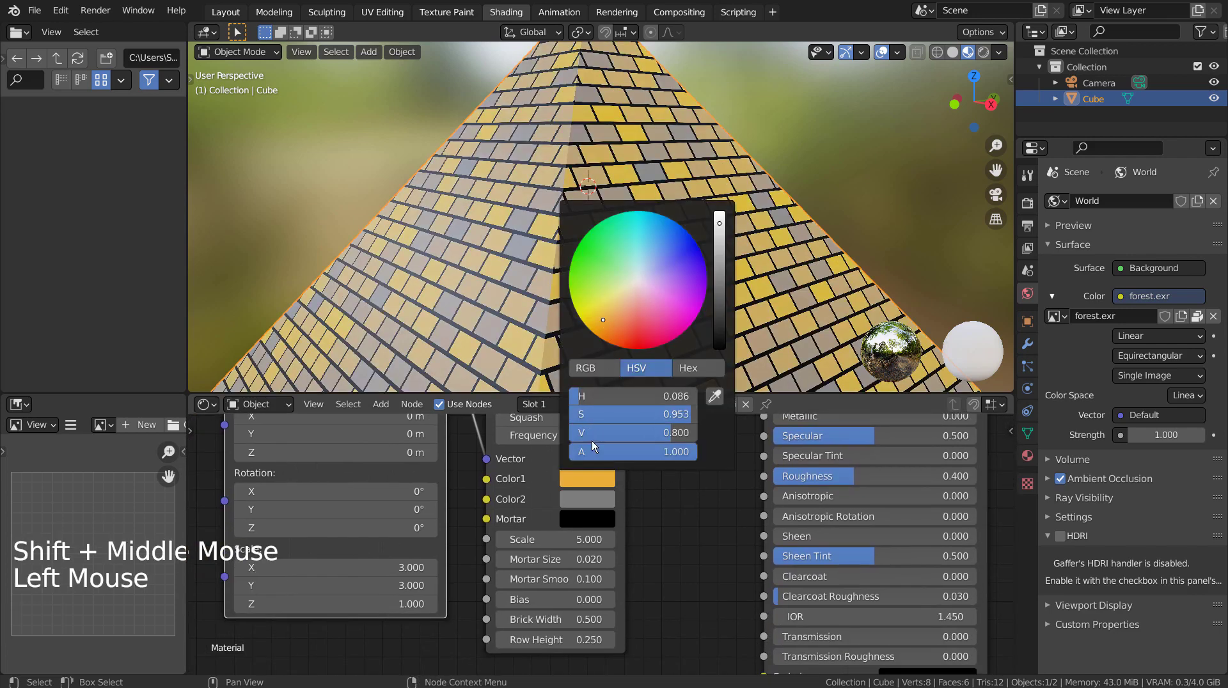
# Set the Brick Texture's Color2 to a dark red with hue about 0.006, saturation about 0.969 and value about 0.158
pyautogui.click(600, 498)
pyautogui.click(631, 359)
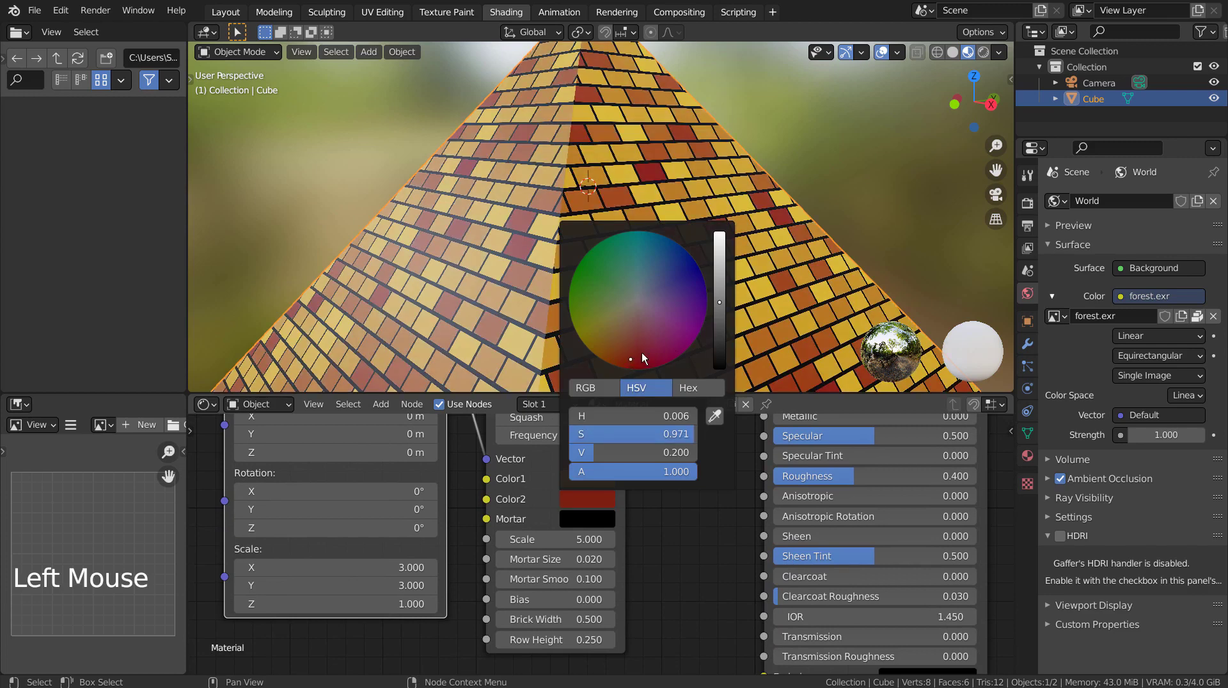
pyautogui.click(721, 324)
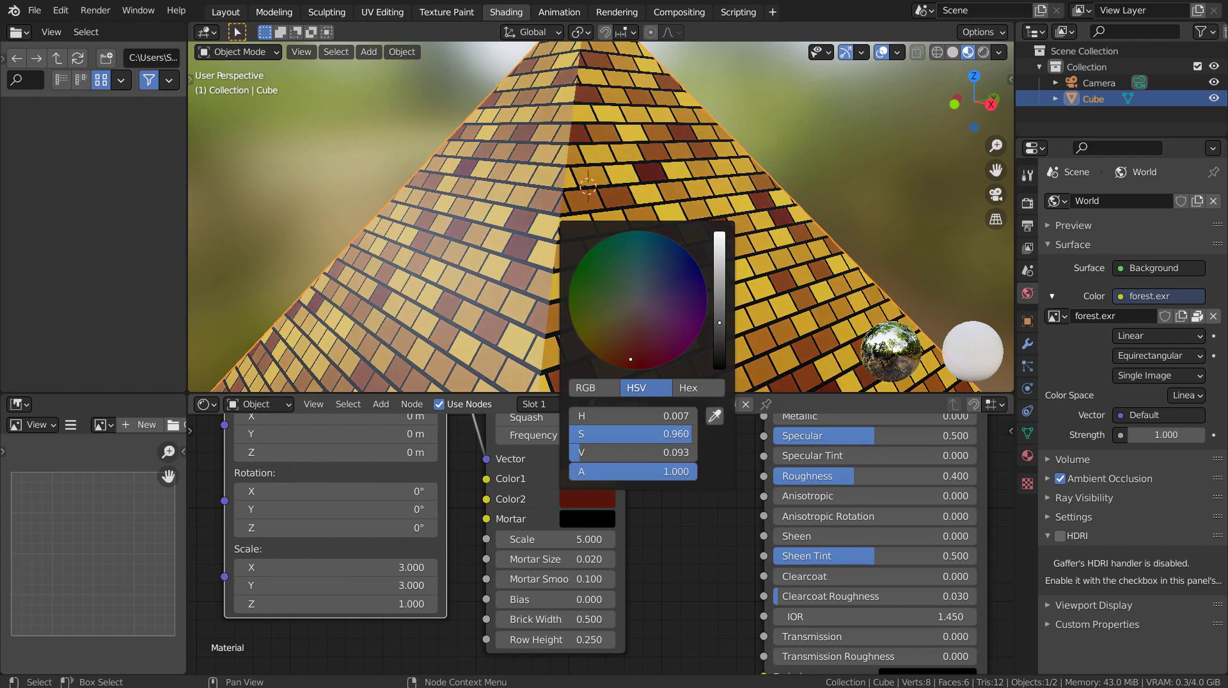
pyautogui.moveTo(720, 327); pyautogui.dragTo(720, 310)
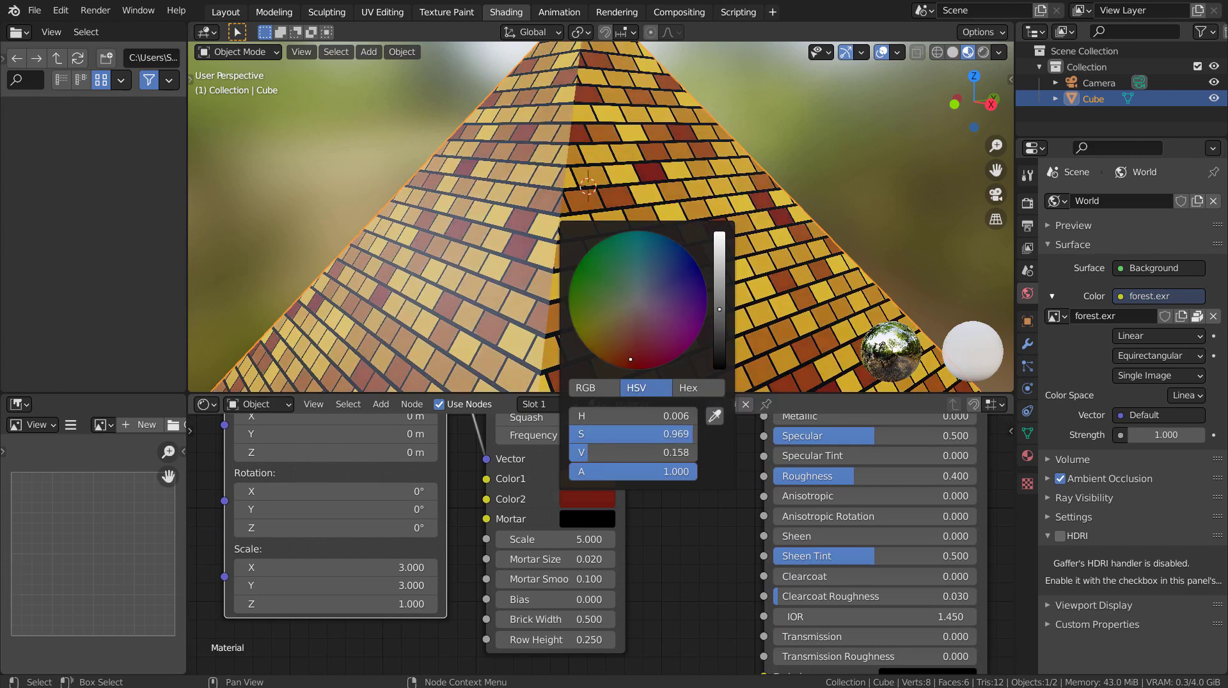
pyautogui.click(715, 512)
# Set the Principled BSDF's Specular to 0 and make the brick mortar a dark crimson with value about 0.066
pyautogui.keyDown('shift'); pyautogui.moveTo(838, 522); pyautogui.dragTo(710, 601, button='middle'); pyautogui.keyUp('shift')
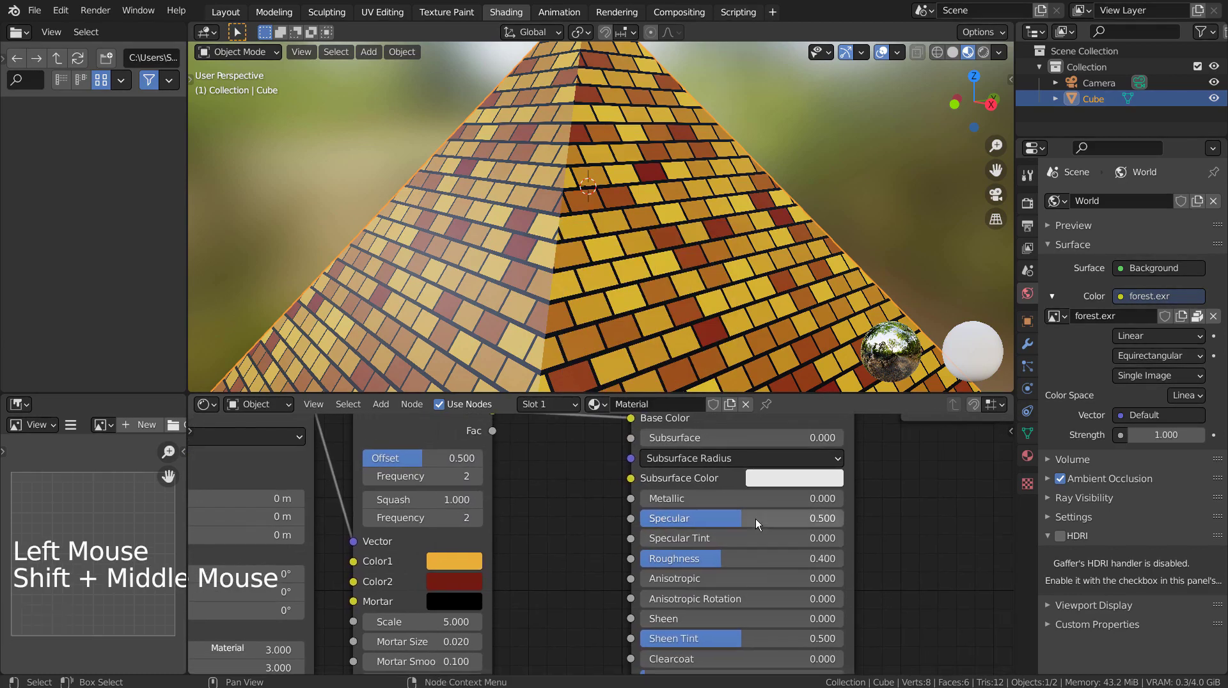
pyautogui.moveTo(737, 520); pyautogui.dragTo(640, 519)
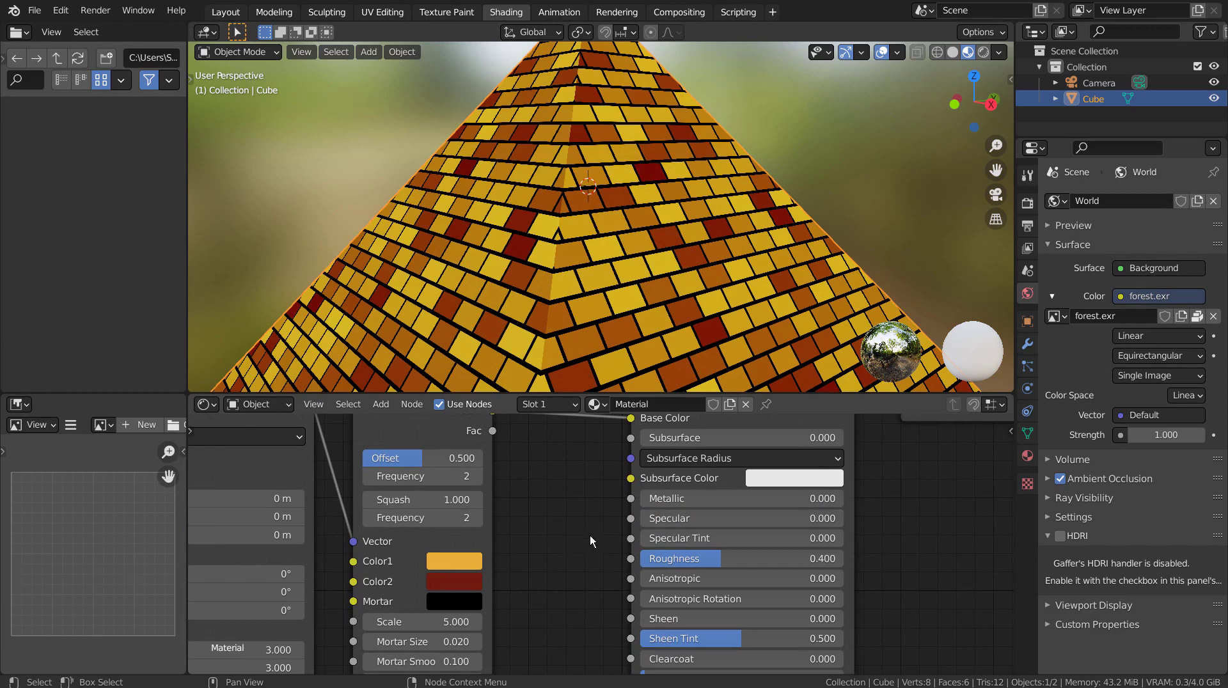
pyautogui.keyDown('shift'); pyautogui.moveTo(543, 571); pyautogui.dragTo(546, 492, button='middle'); pyautogui.keyUp('shift')
pyautogui.click(549, 485)
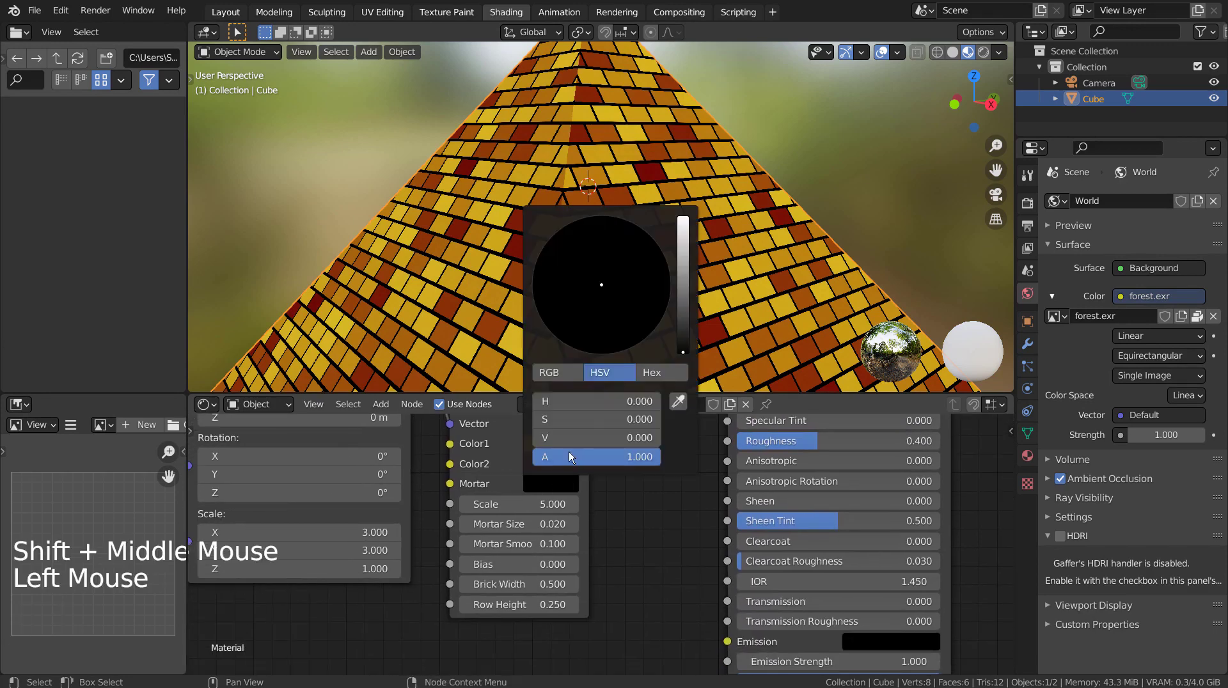
pyautogui.click(687, 315)
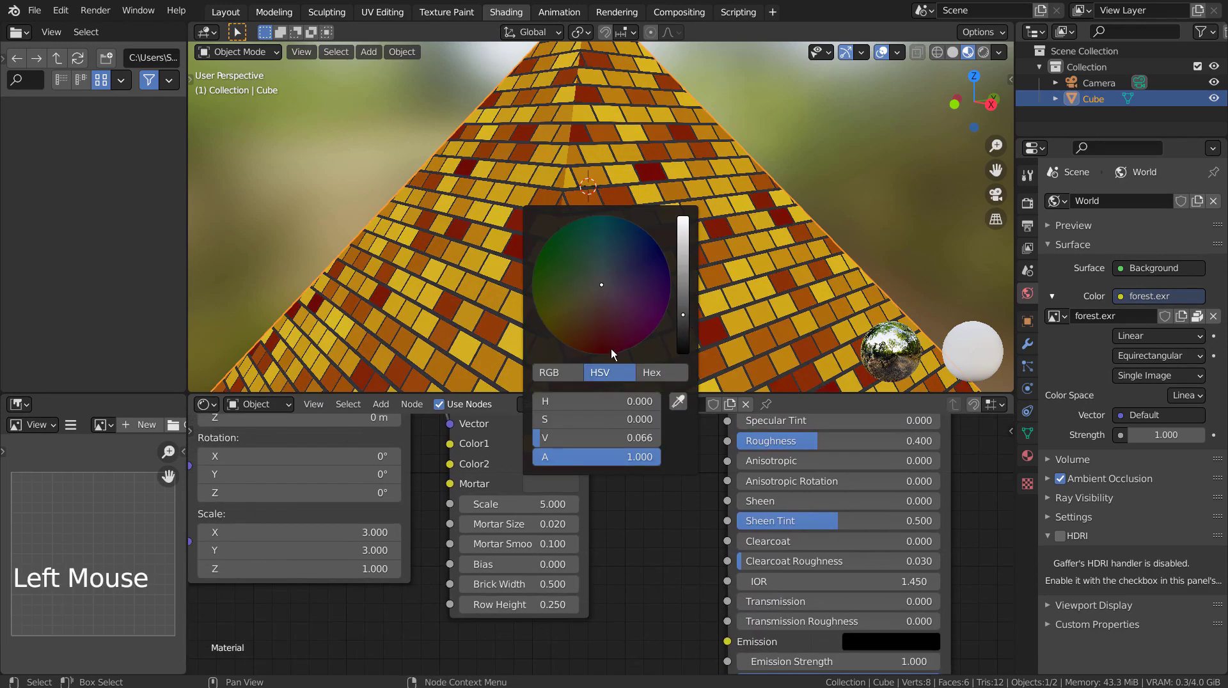
pyautogui.click(612, 348)
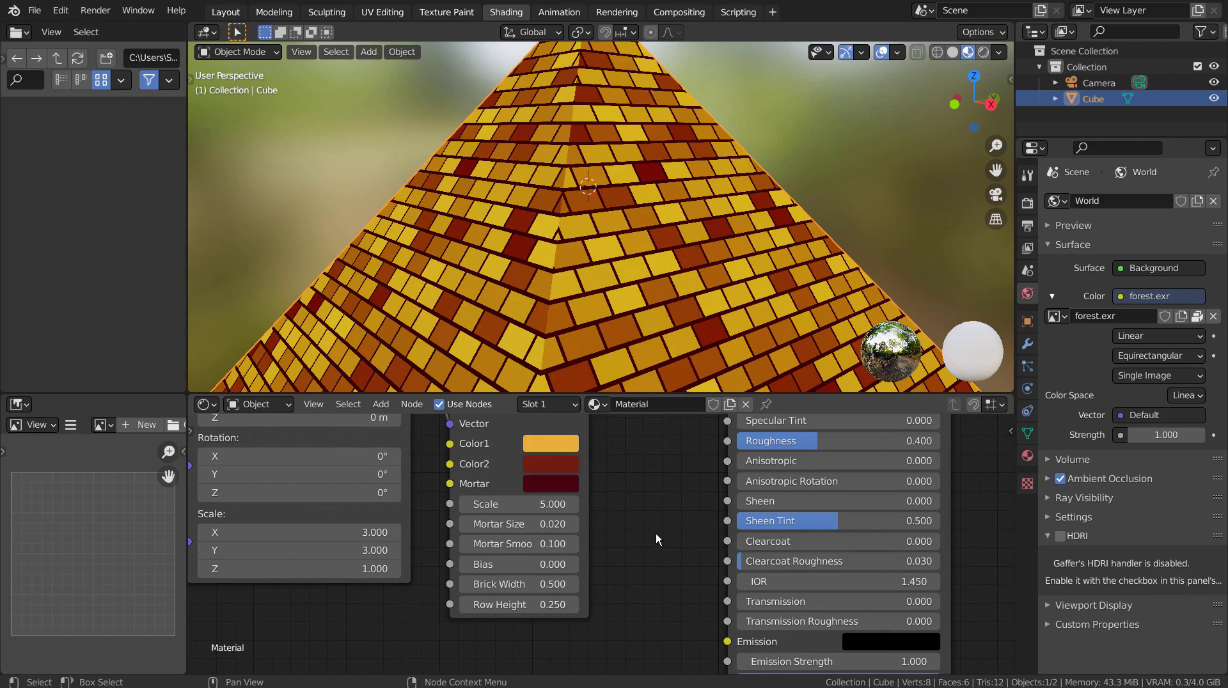
# Set the Brick Texture's scale to 9.53 and its mortar smoothness to 1
pyautogui.moveTo(666, 358); pyautogui.dragTo(605, 273, button='middle')
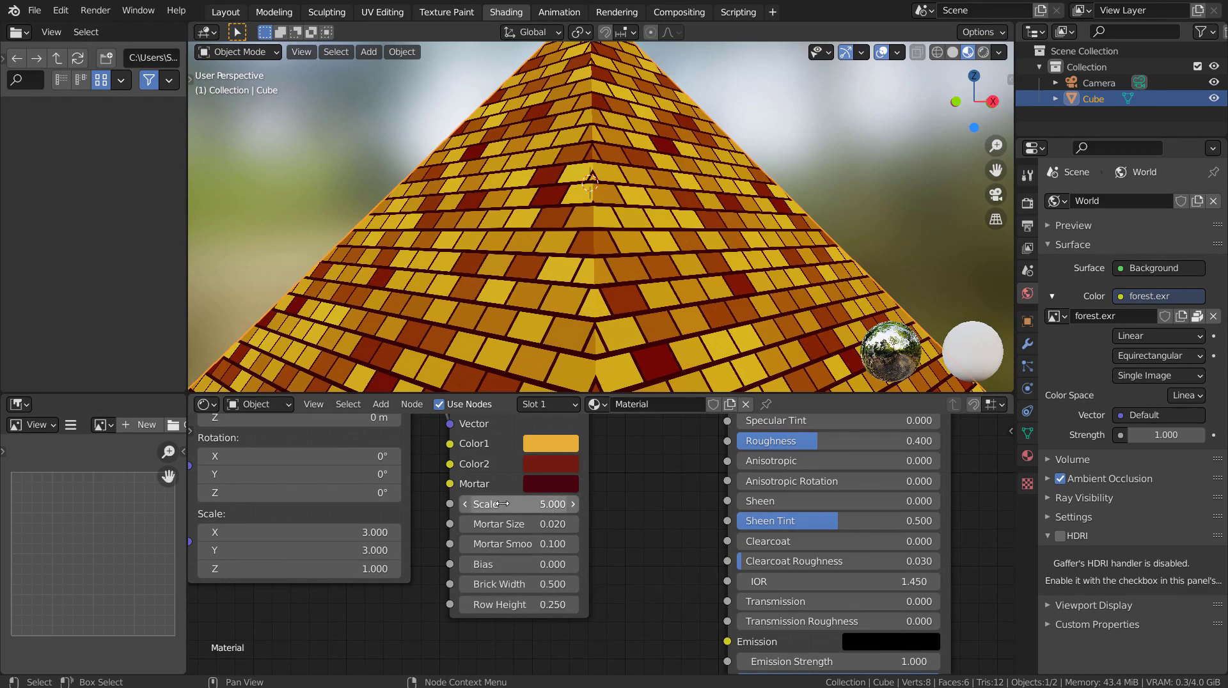
pyautogui.keyDown('shift'); pyautogui.moveTo(502, 504); pyautogui.dragTo(650, 504); pyautogui.keyUp('shift')
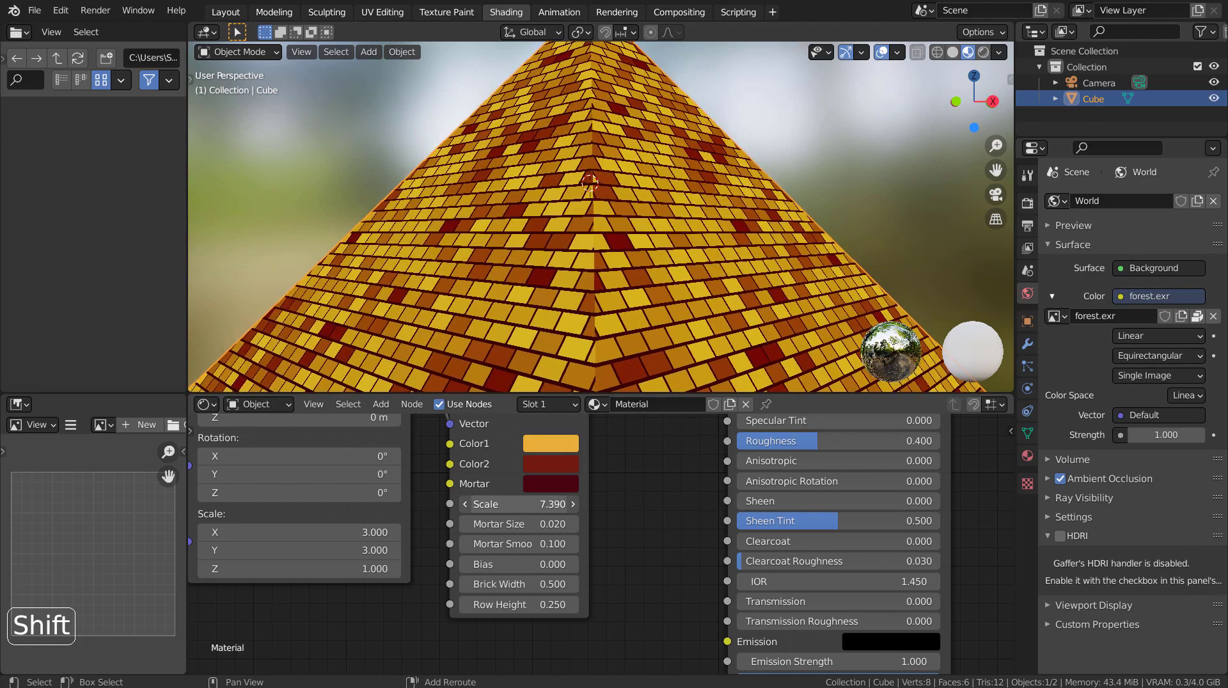
pyautogui.moveTo(519, 504)
pyautogui.keyDown('shift'); pyautogui.mouseDown()
pyautogui.moveTo(570, 504)
pyautogui.moveTo(507, 524)
pyautogui.moveTo(544, 524)
pyautogui.moveTo(502, 524)
pyautogui.moveTo(523, 526)
pyautogui.mouseUp(); pyautogui.keyUp('shift')
pyautogui.hotkey('ctrl', 'z')
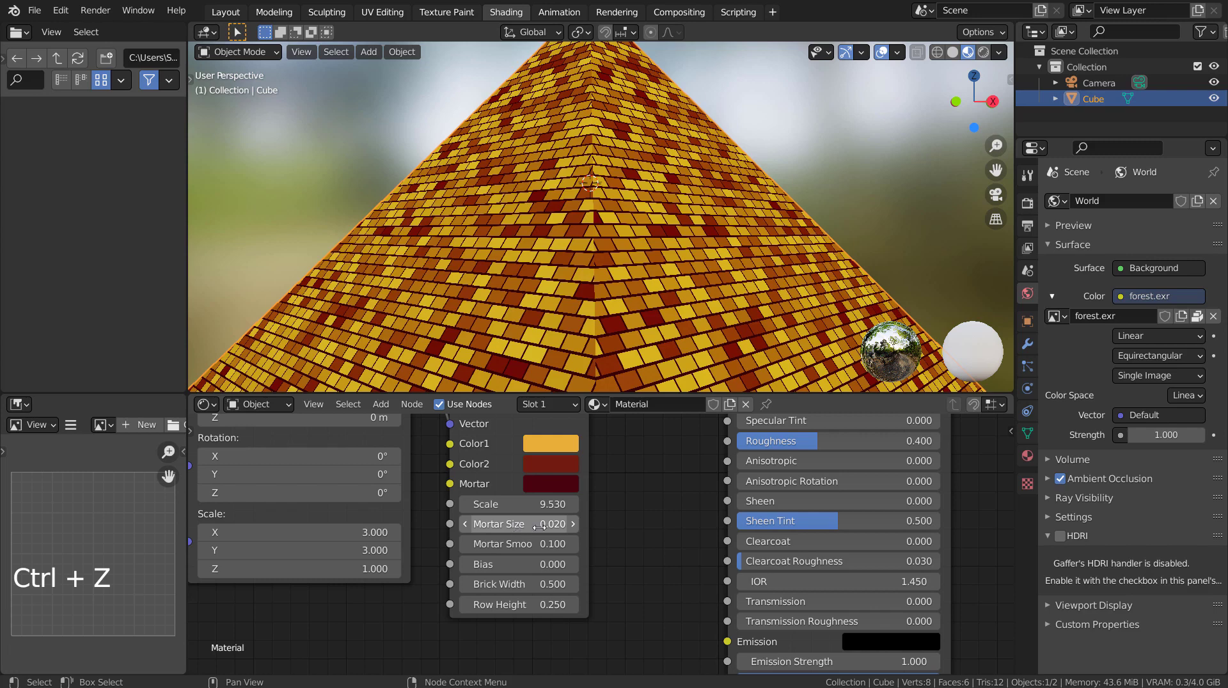
pyautogui.keyDown('shift'); pyautogui.moveTo(513, 543); pyautogui.dragTo(563, 544); pyautogui.keyUp('shift')
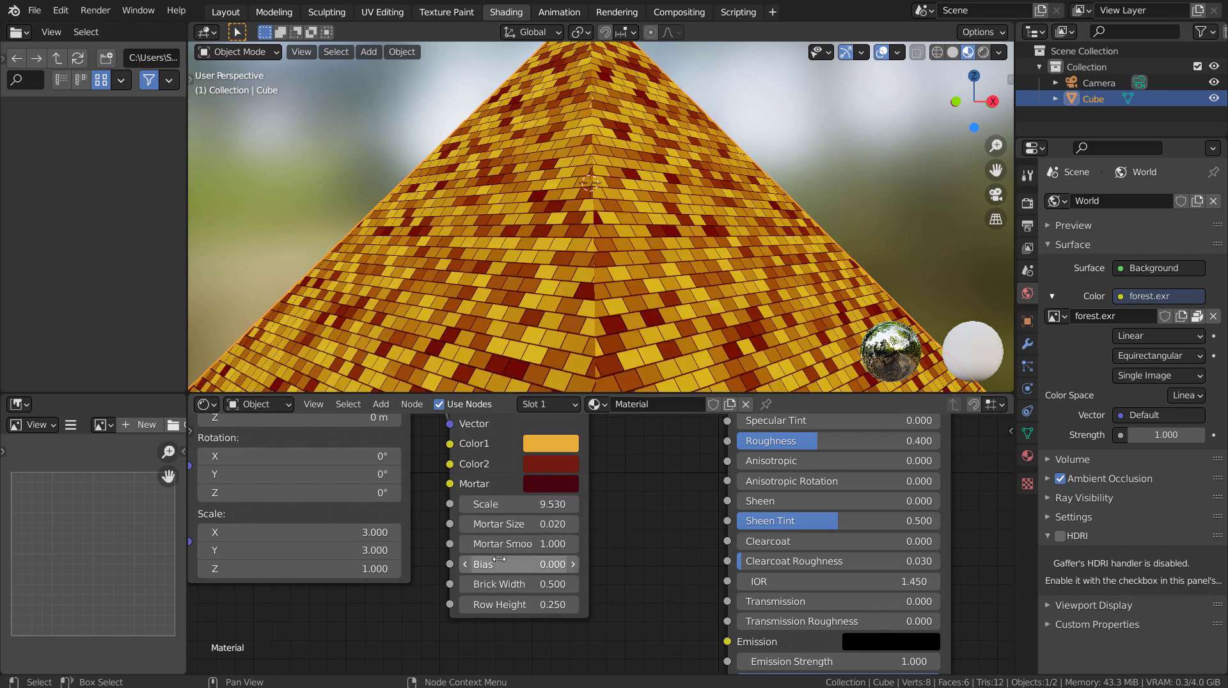
# Set the Brick Texture's bias to -0.26, and try a row height of 0.09 but undo it
pyautogui.moveTo(523, 565)
pyautogui.keyDown('shift'); pyautogui.mouseDown()
pyautogui.moveTo(582, 564)
pyautogui.moveTo(512, 564)
pyautogui.moveTo(531, 564)
pyautogui.moveTo(534, 584)
pyautogui.moveTo(548, 584)
pyautogui.moveTo(535, 585)
pyautogui.mouseUp(); pyautogui.keyUp('shift')
pyautogui.hotkey('ctrl', 'z')
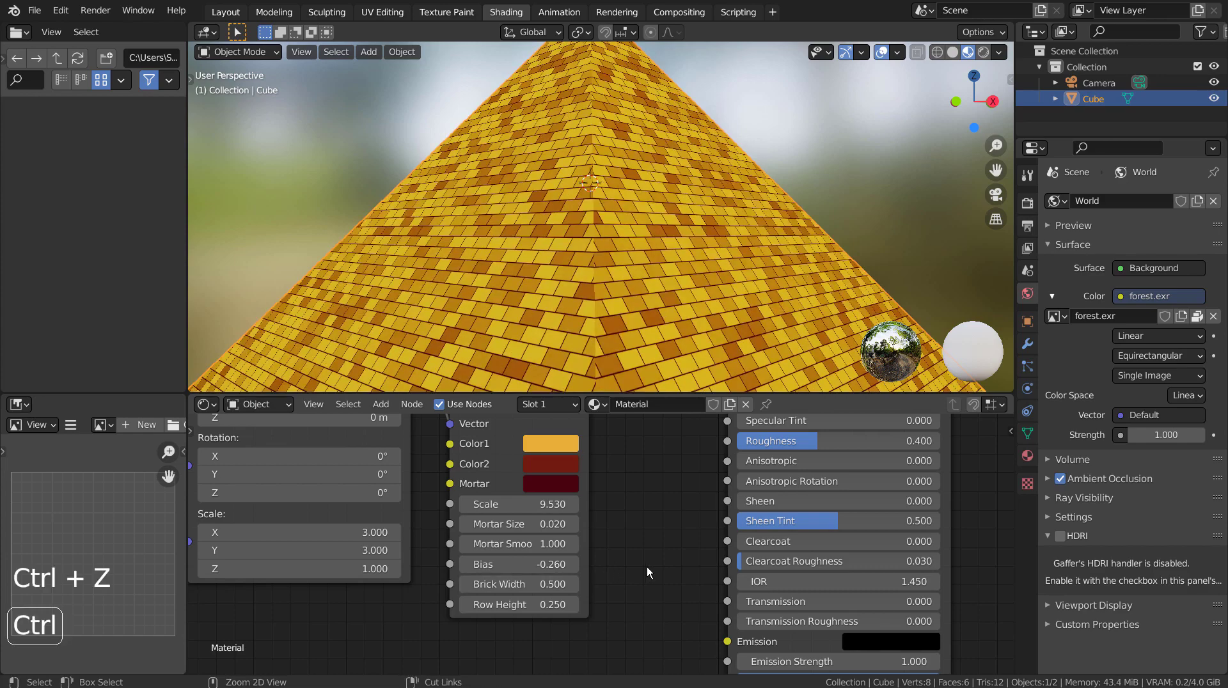
pyautogui.moveTo(554, 605)
pyautogui.keyDown('shift'); pyautogui.mouseDown()
pyautogui.moveTo(567, 605)
pyautogui.moveTo(548, 604)
pyautogui.mouseUp(); pyautogui.keyUp('shift')
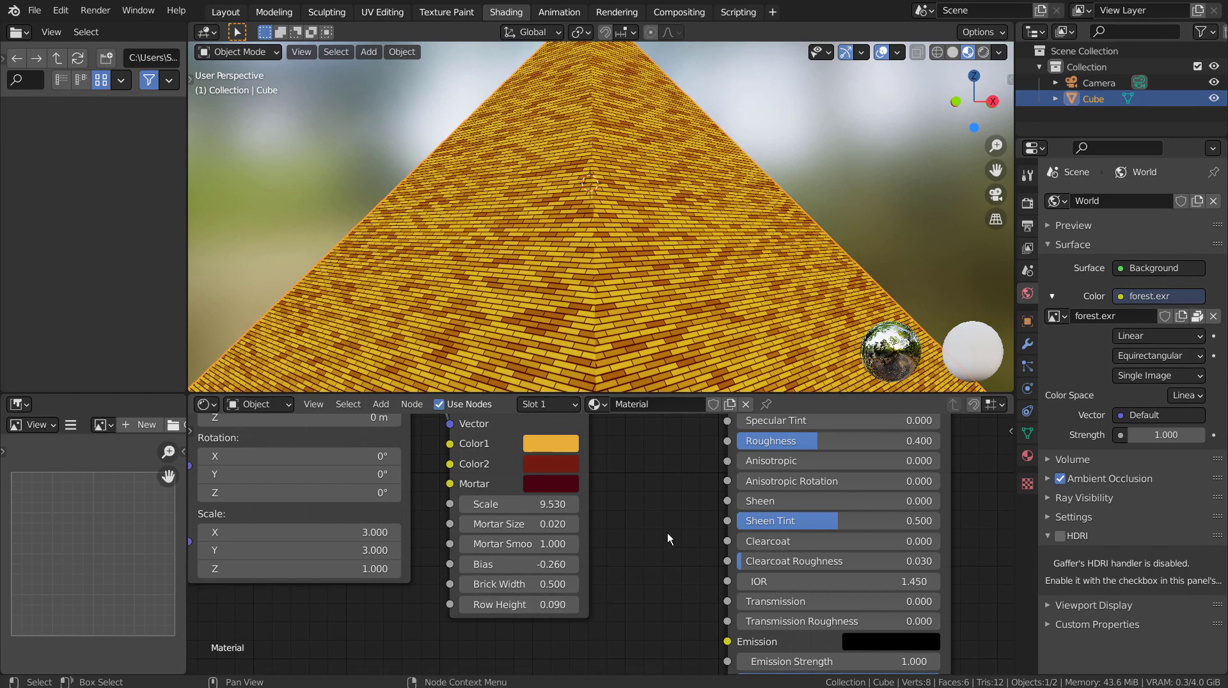
pyautogui.hotkey('ctrl', 'z')
# Shift the bricks at the pyramid's corner edge by setting the Mapping node's X location to 0.03 m
pyautogui.moveTo(582, 263); pyautogui.dragTo(638, 212, button='middle')
pyautogui.scroll(3, 683, 205)
pyautogui.scroll(1, 566, 263)
pyautogui.keyDown('shift'); pyautogui.middleClick(638, 212); pyautogui.keyUp('shift')
pyautogui.keyDown('shift'); pyautogui.moveTo(431, 501); pyautogui.dragTo(493, 573, button='middle'); pyautogui.keyUp('shift')
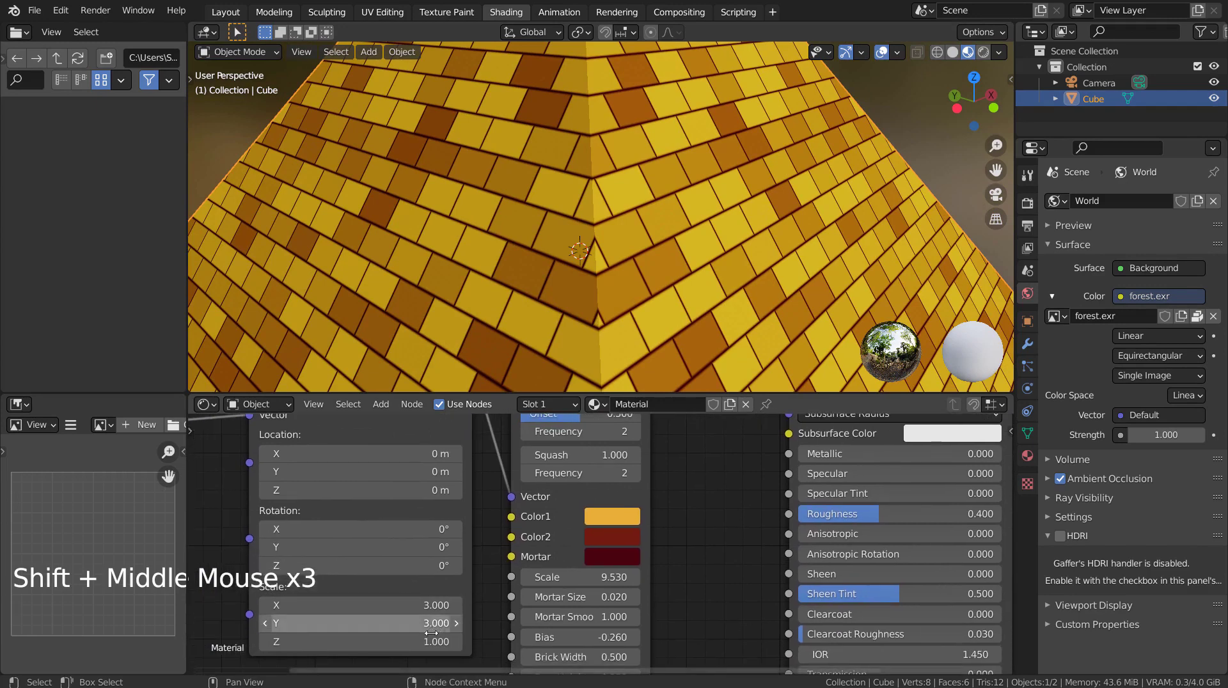
pyautogui.keyDown('shift'); pyautogui.click(384, 447); pyautogui.keyUp('shift')
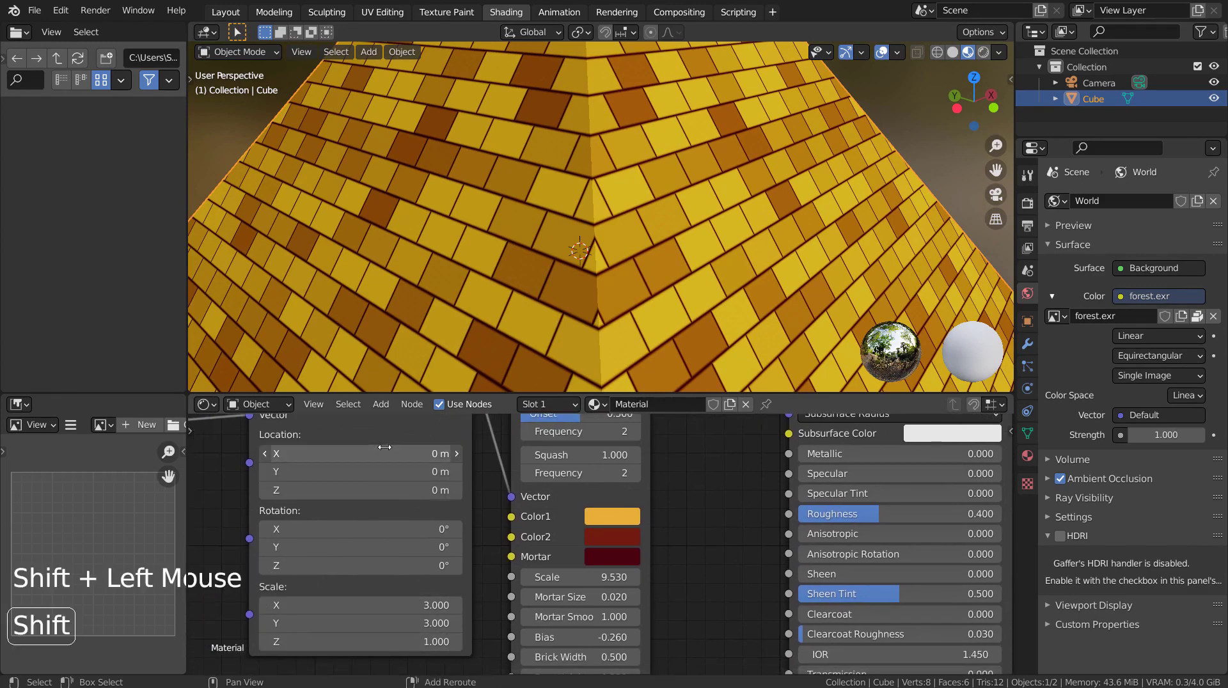
pyautogui.keyDown('shift'); pyautogui.moveTo(384, 447); pyautogui.dragTo(397, 447); pyautogui.keyUp('shift')
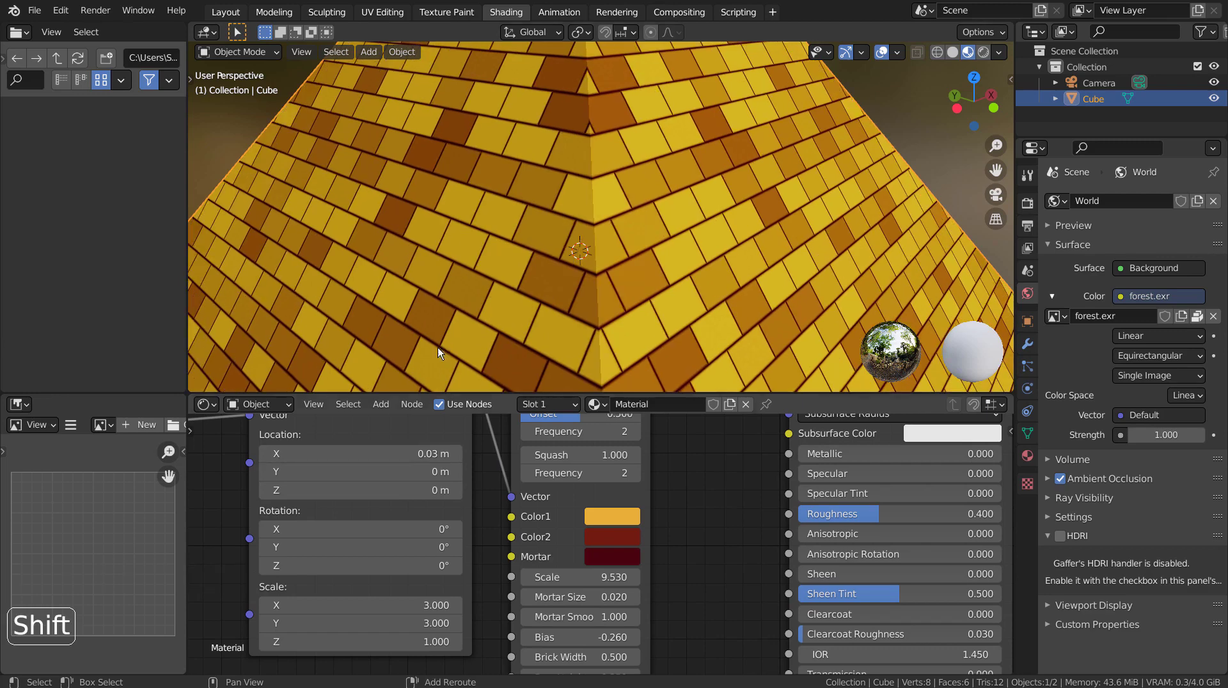
pyautogui.scroll(-4, 615, 263)
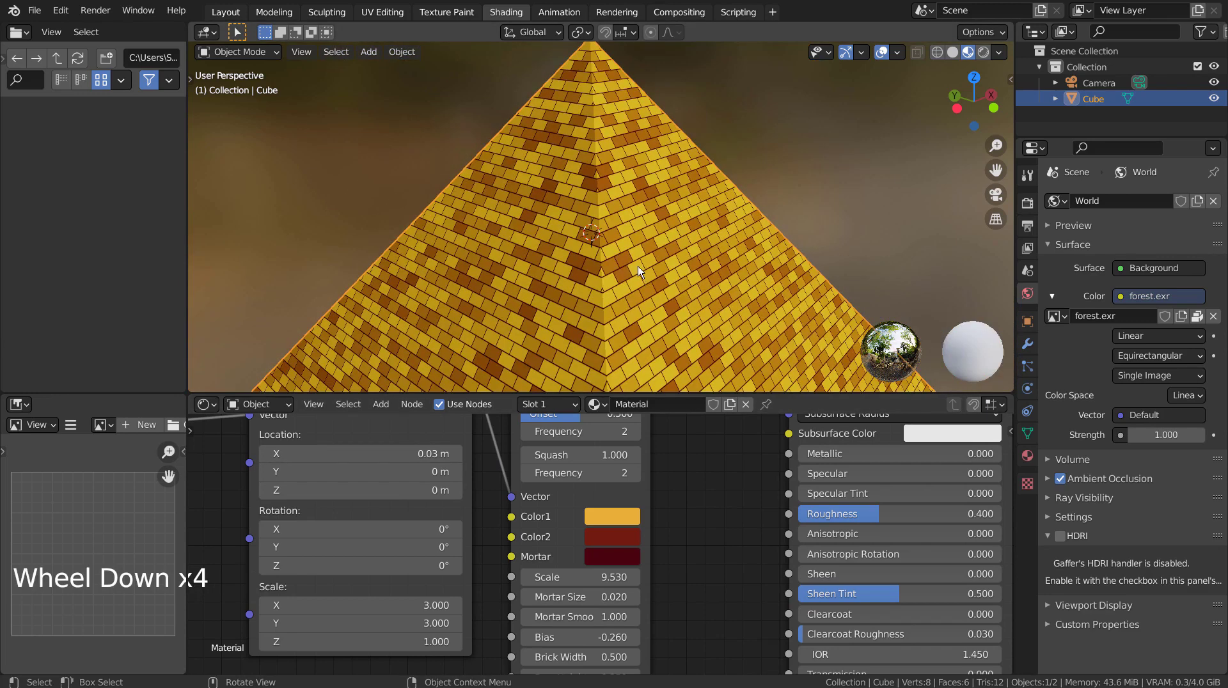
# Test finer brick shifts by setting the Mapping node's X location to 0.001 m and 0.002 m in turn
pyautogui.click(343, 459)
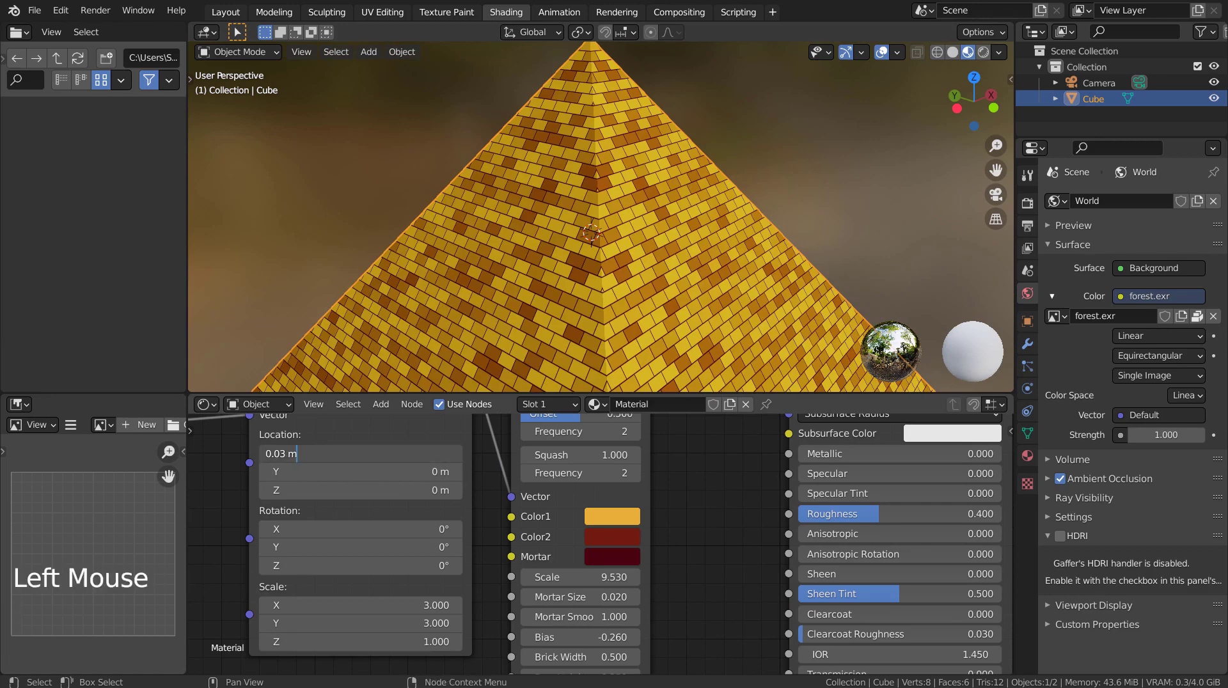
pyautogui.press('BackSpace')
pyautogui.press('BackSpace')
pyautogui.press('Return')
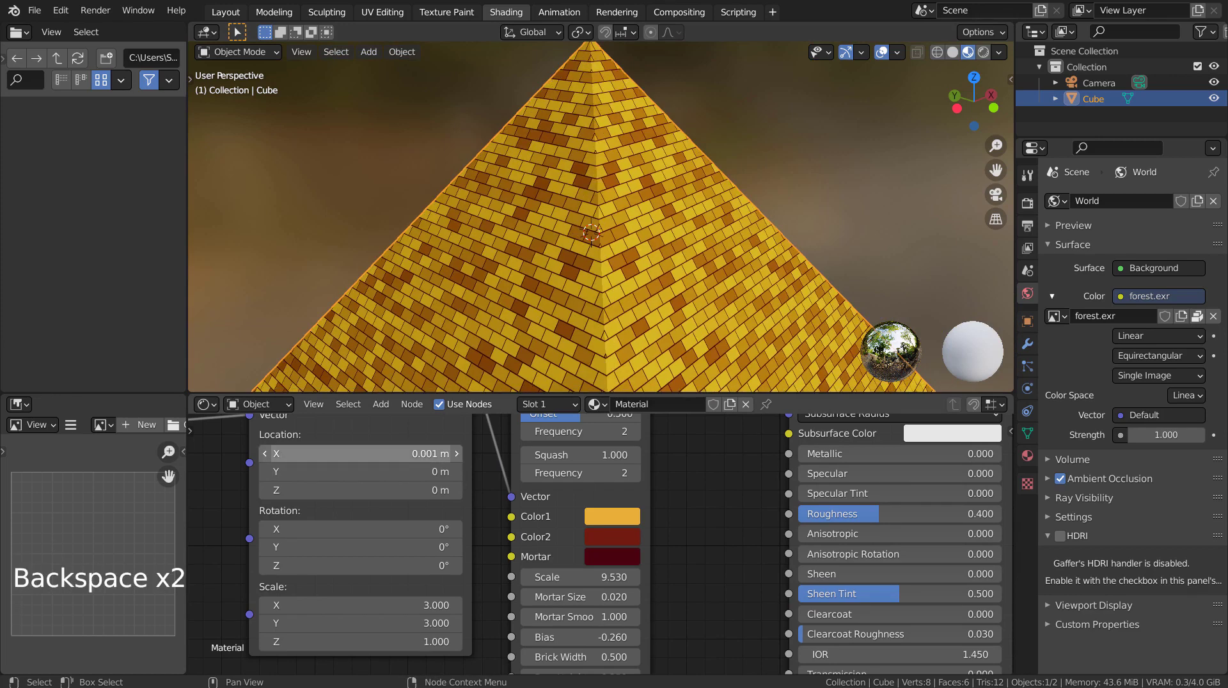
pyautogui.click(343, 459)
pyautogui.press('BackSpace')
pyautogui.press('BackSpace')
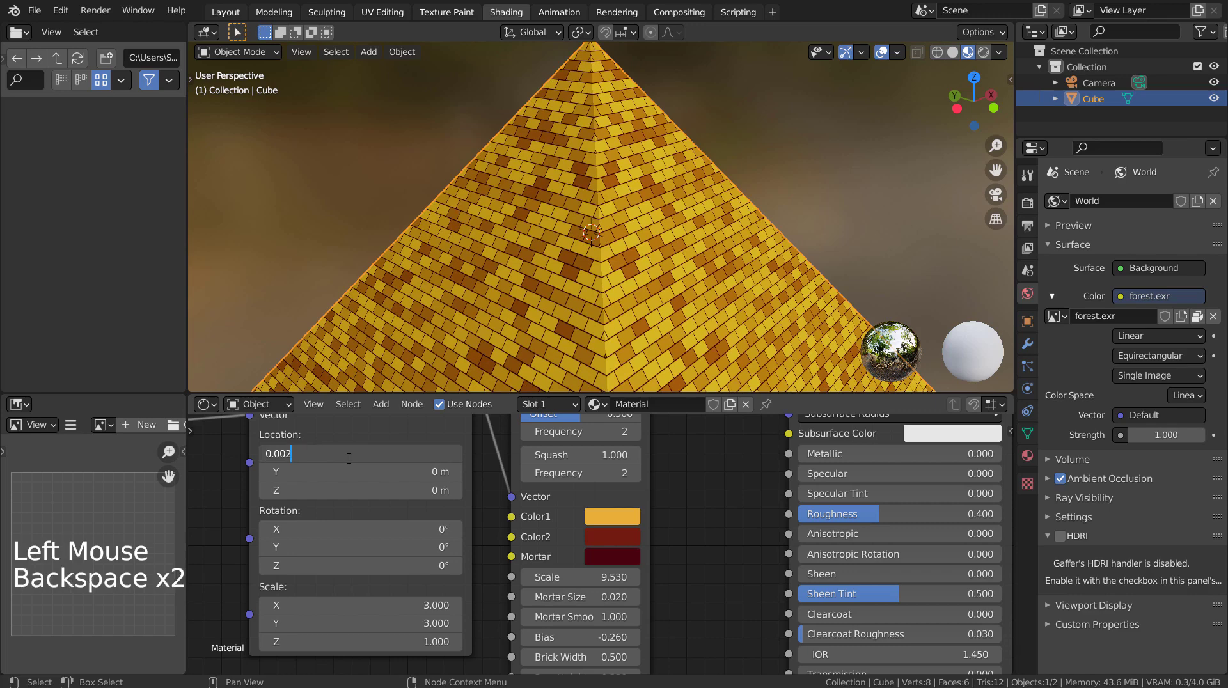
pyautogui.write('2')
pyautogui.press('Return')
# Test larger brick shifts by setting the Mapping node's X location to 0.01 m, 0.02 m and 0.03 m in turn
pyautogui.click(348, 459)
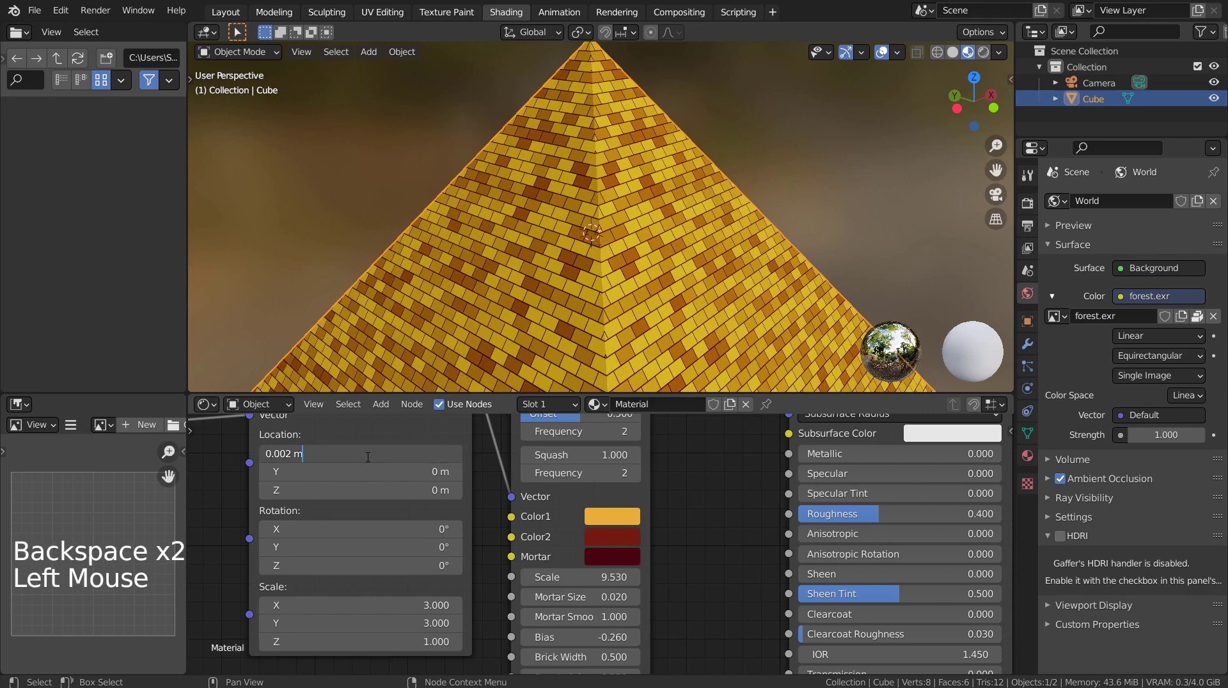
pyautogui.press('BackSpace')
pyautogui.press('BackSpace')
pyautogui.write('1')
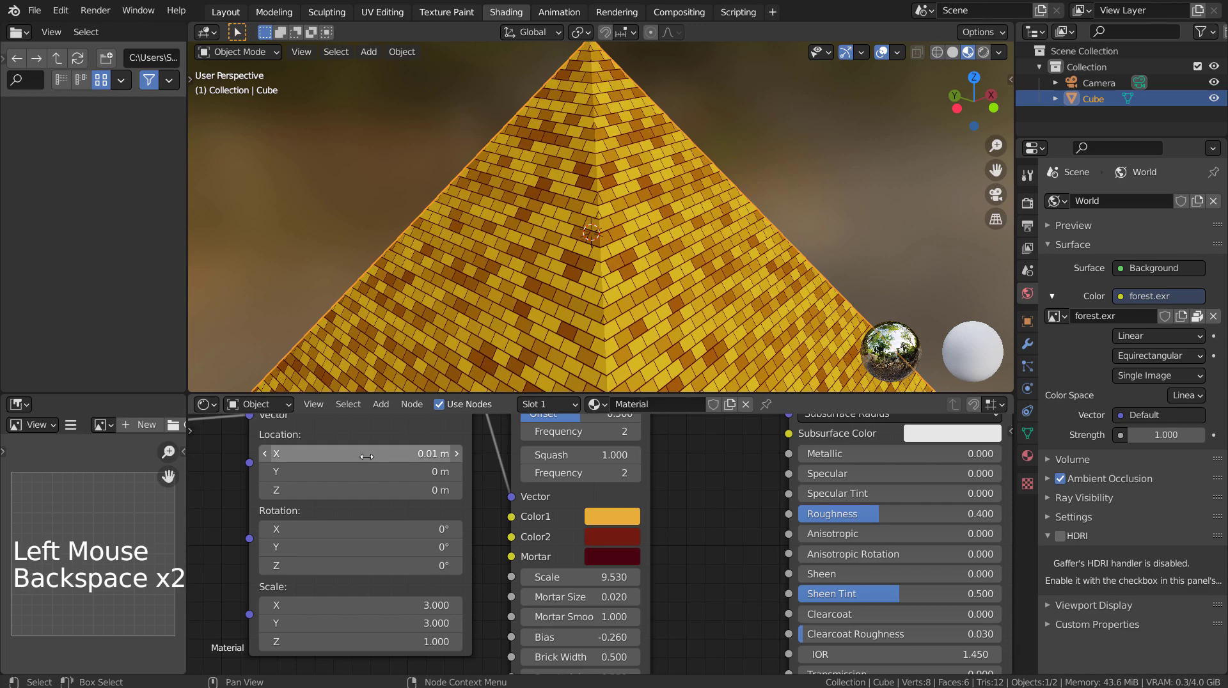
pyautogui.click(371, 455)
pyautogui.press('BackSpace')
pyautogui.write('2')
pyautogui.press('Return')
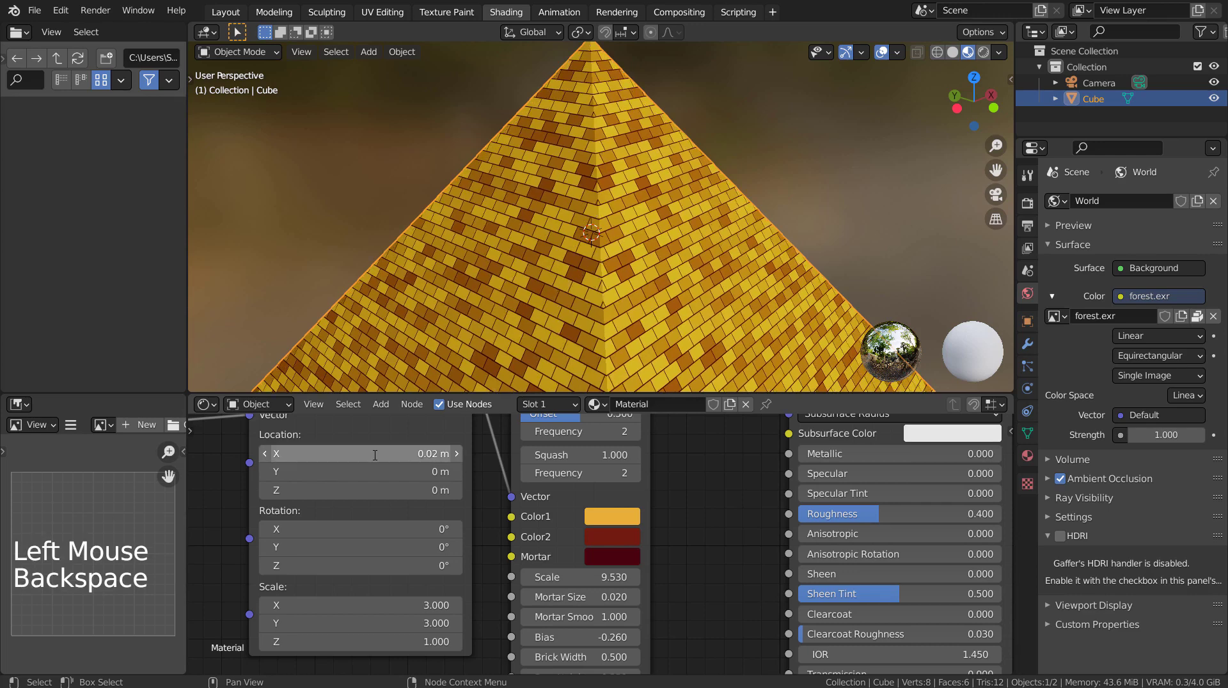
pyautogui.click(375, 455)
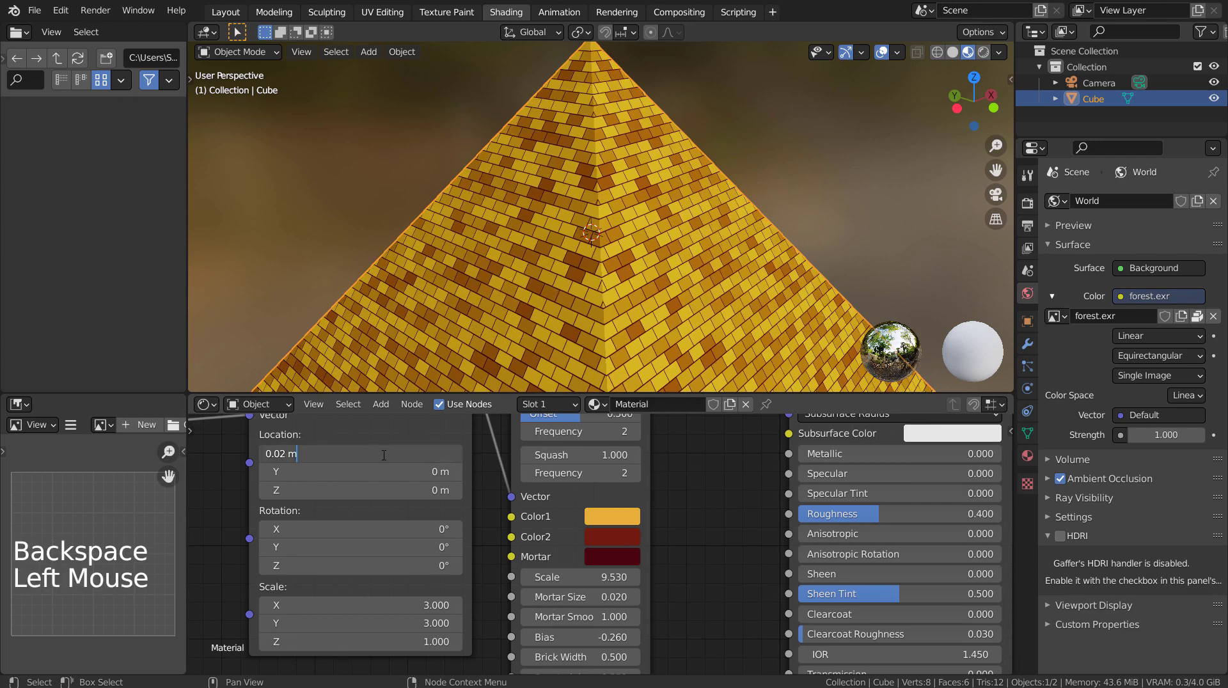
pyautogui.press('BackSpace')
pyautogui.press('BackSpace')
pyautogui.write('3')
pyautogui.press('Return')
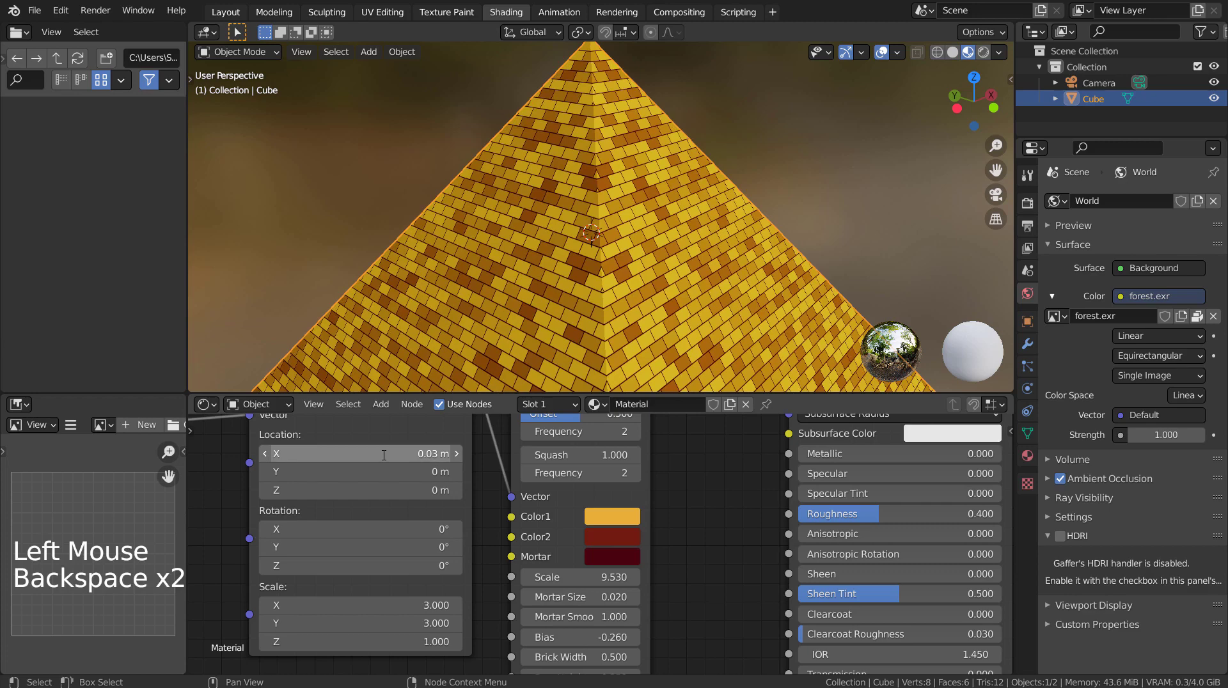
# Set the Mapping node's Y location to 0.36 m and its X location to 0.02 m, and inspect another pyramid side
pyautogui.moveTo(384, 472)
pyautogui.keyDown('shift'); pyautogui.mouseDown()
pyautogui.moveTo(435, 472)
pyautogui.moveTo(371, 454)
pyautogui.moveTo(381, 453)
pyautogui.mouseUp(); pyautogui.keyUp('shift')
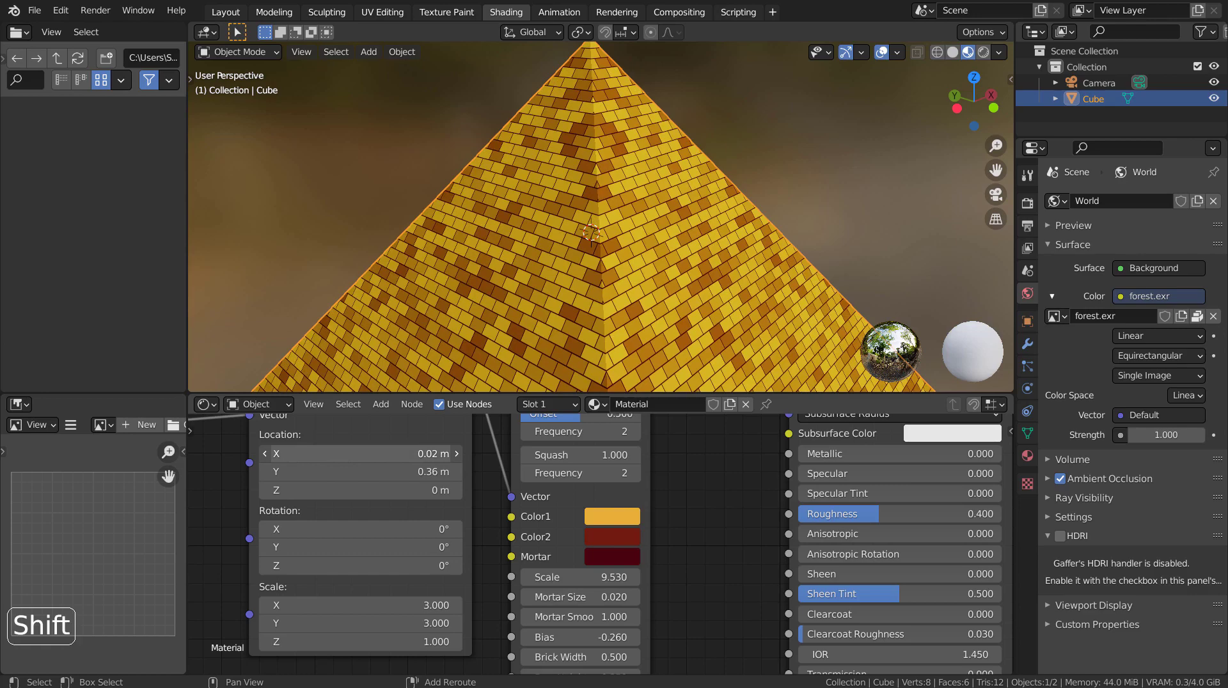
pyautogui.moveTo(436, 270); pyautogui.dragTo(385, 251, button='middle')
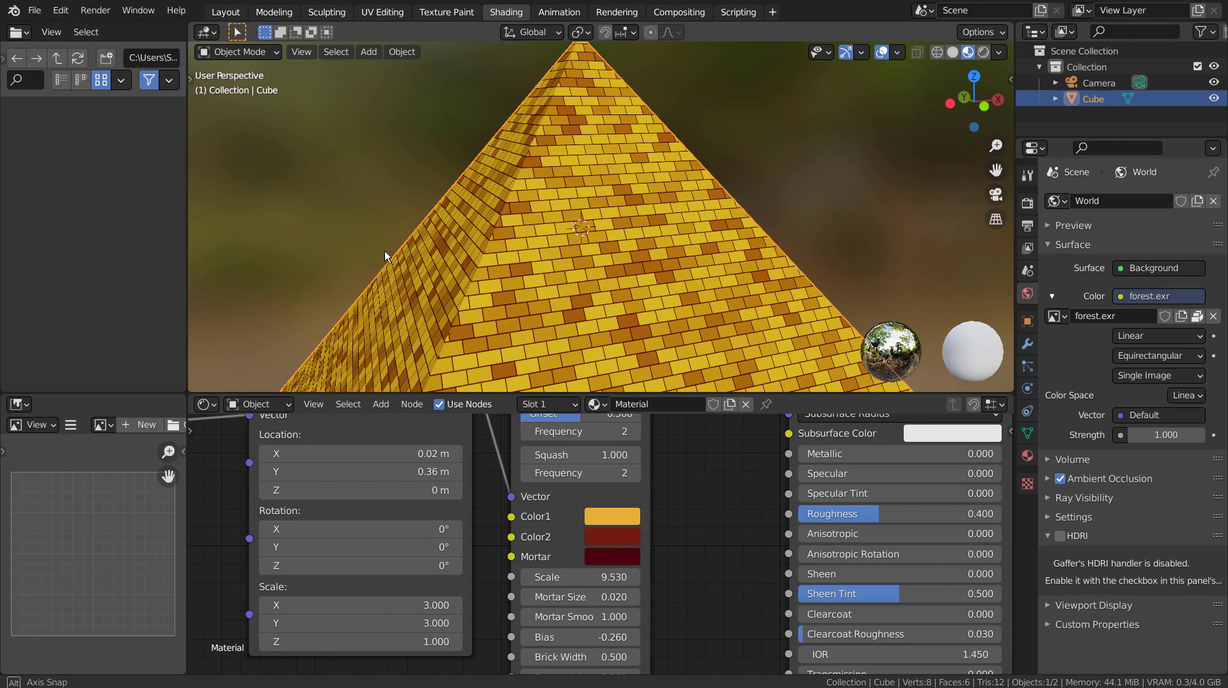
# Reset the Mapping node's X and Y location to 0 m
pyautogui.doubleClick(362, 454)
pyautogui.write('0')
pyautogui.press('Tab')
pyautogui.write('0')
pyautogui.press('Return')
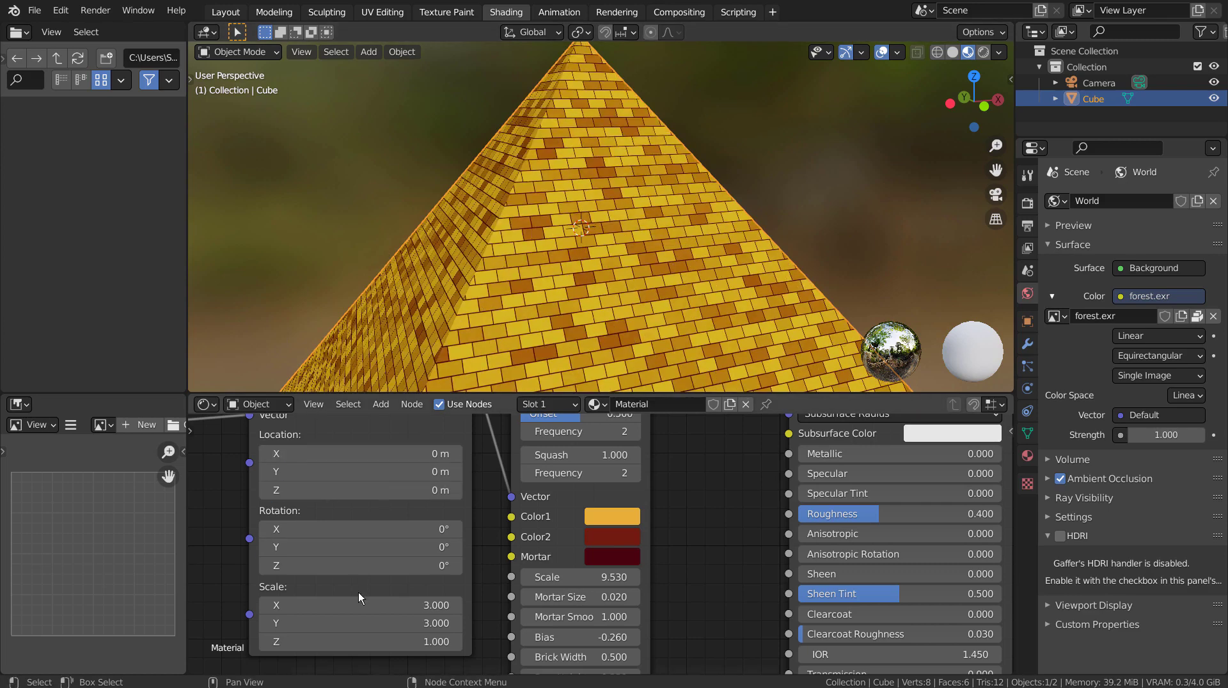
# Set the Mapping node's X and Y scale to 1
pyautogui.doubleClick(359, 606)
pyautogui.write('1')
pyautogui.press('Tab')
pyautogui.write('1')
pyautogui.press('Return')
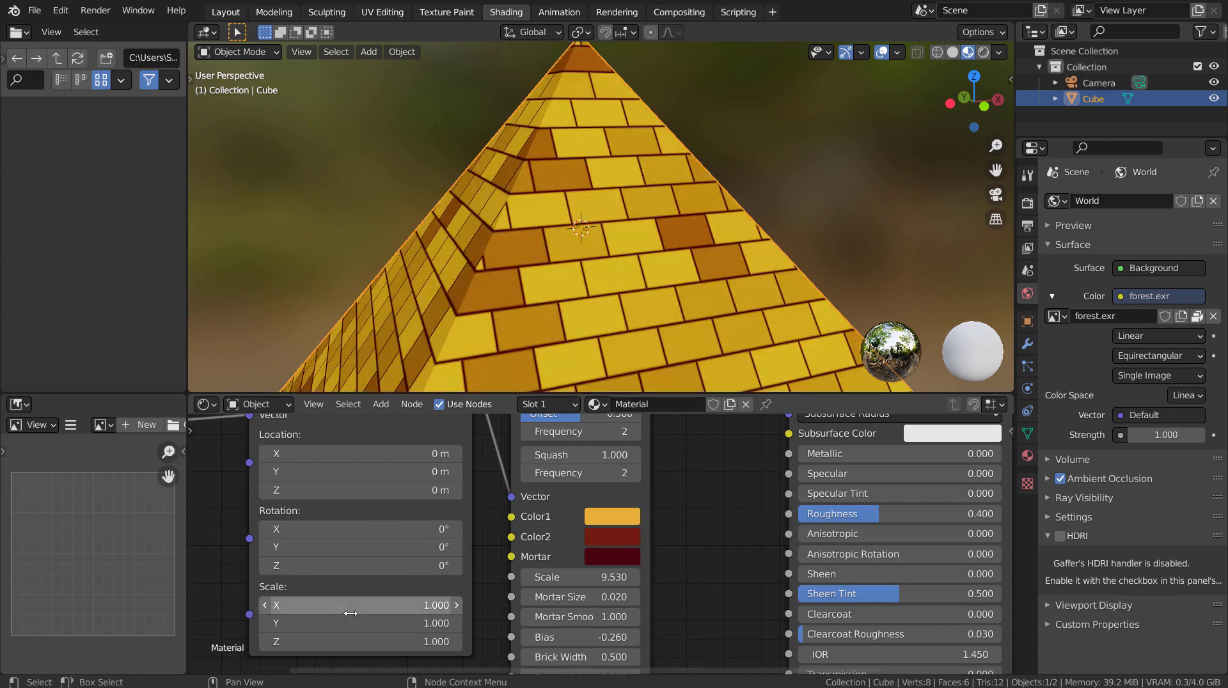
# Set the Mapping node's X scale to 1.34
pyautogui.doubleClick(358, 605)
pyautogui.write('1')
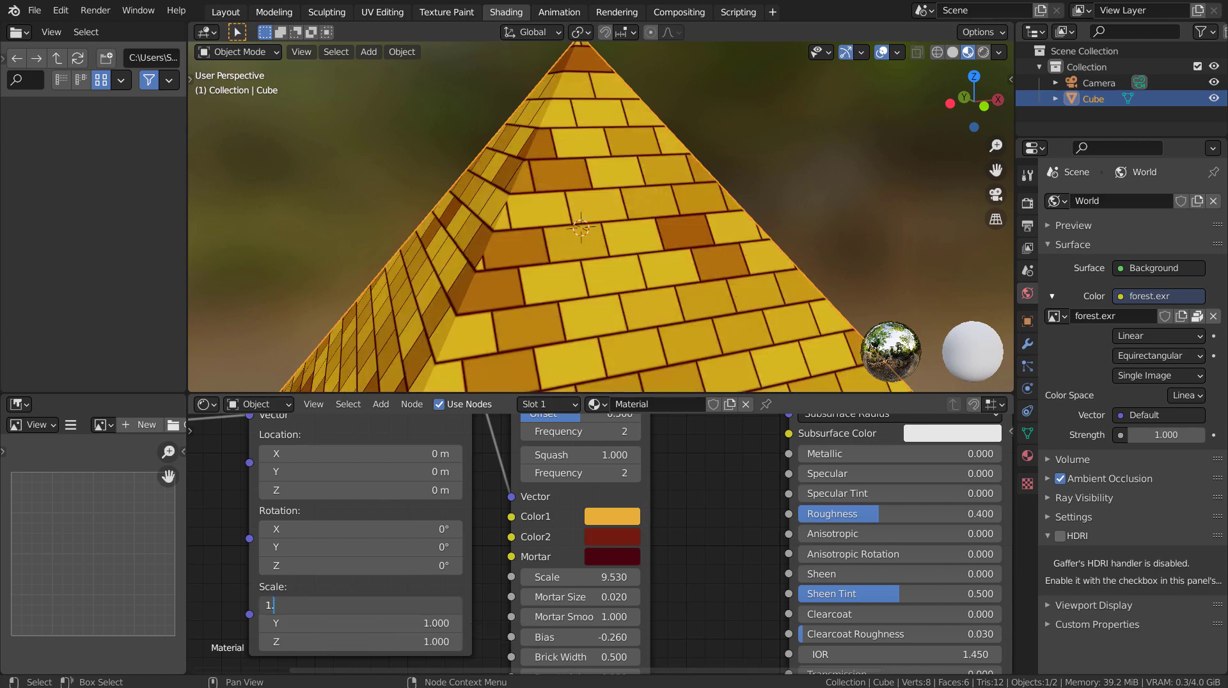
pyautogui.write('.34')
pyautogui.press('Return')
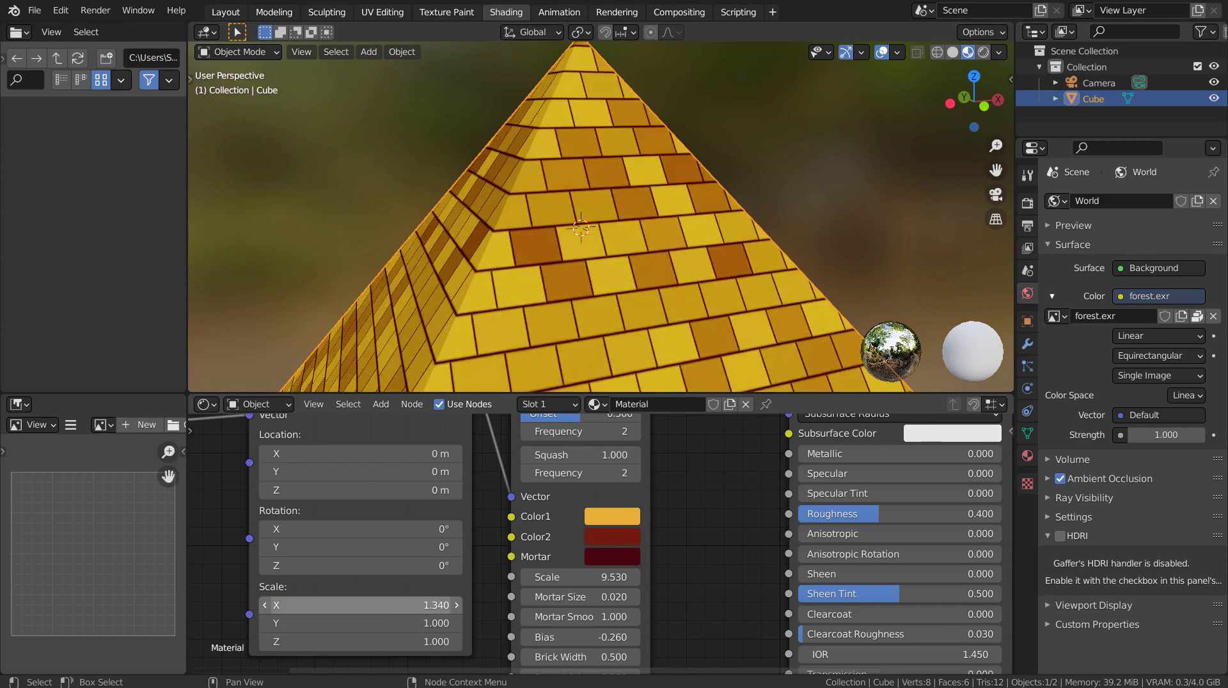
# Try a Brick Texture scale of 32.230 and inspect the brick rows along the pyramid's edges, up close and from afar
pyautogui.moveTo(592, 577); pyautogui.dragTo(660, 576)
pyautogui.moveTo(581, 253); pyautogui.dragTo(607, 262, button='middle')
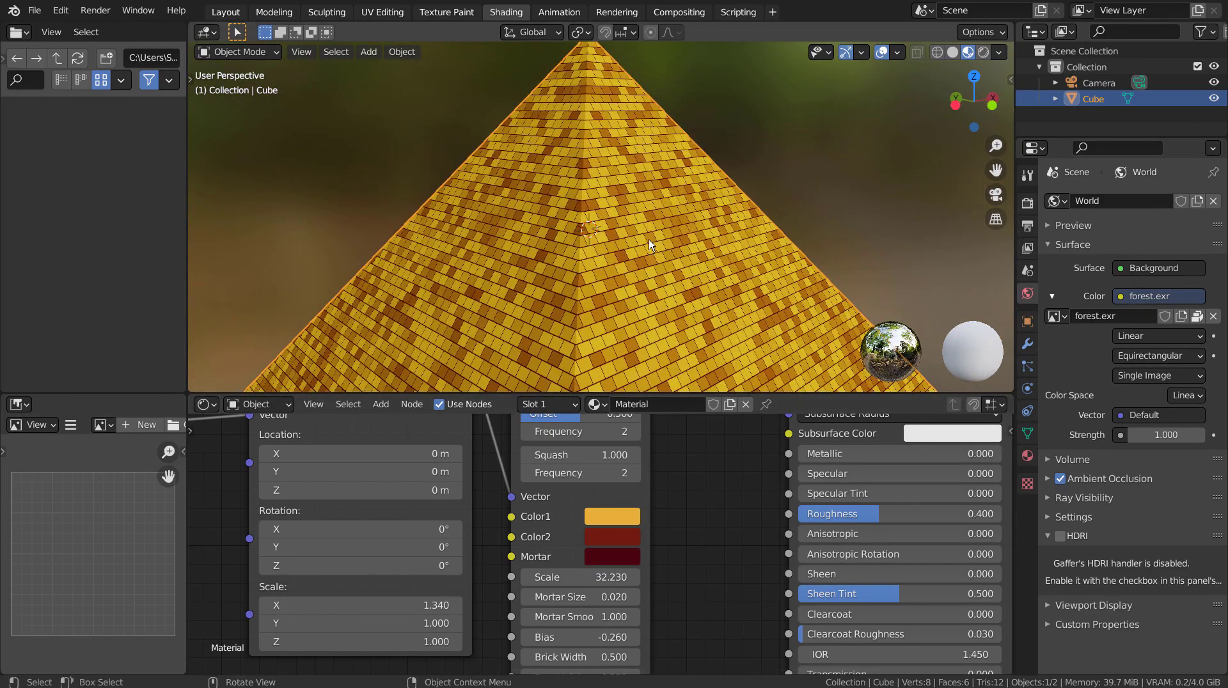
pyautogui.scroll(5, 648, 239)
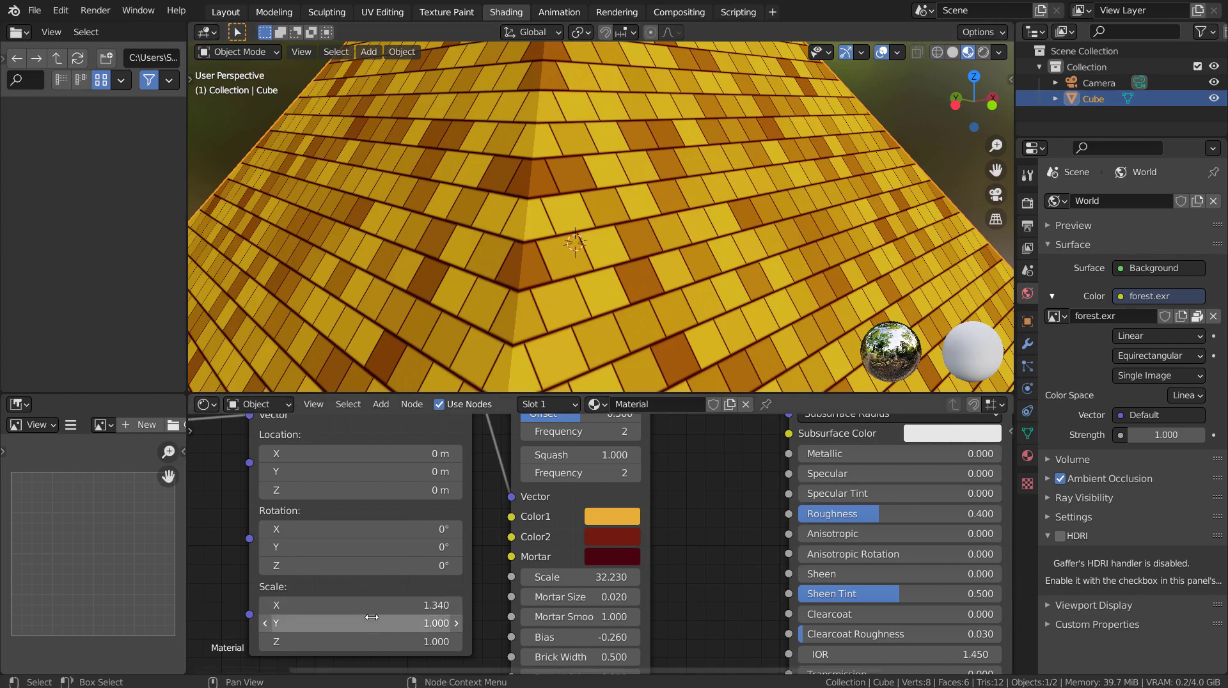
pyautogui.scroll(-6, 547, 244)
pyautogui.click(793, 174)
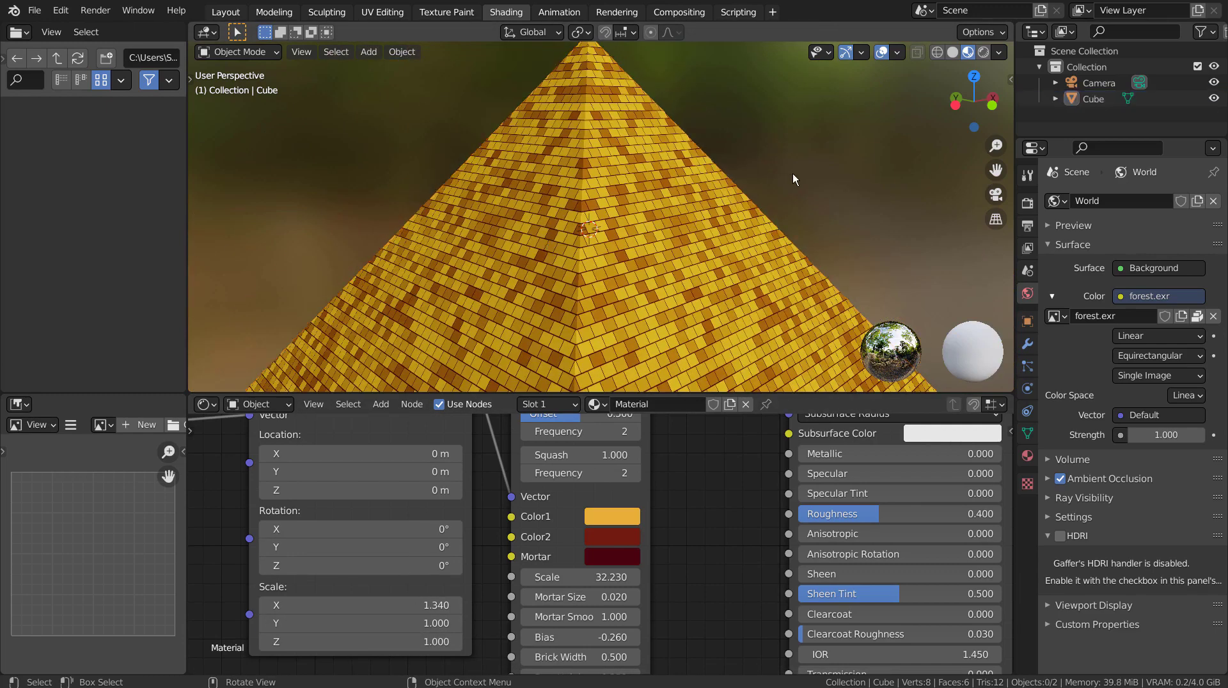
pyautogui.scroll(-6, 797, 179)
pyautogui.moveTo(792, 59); pyautogui.dragTo(693, 239, button='middle')
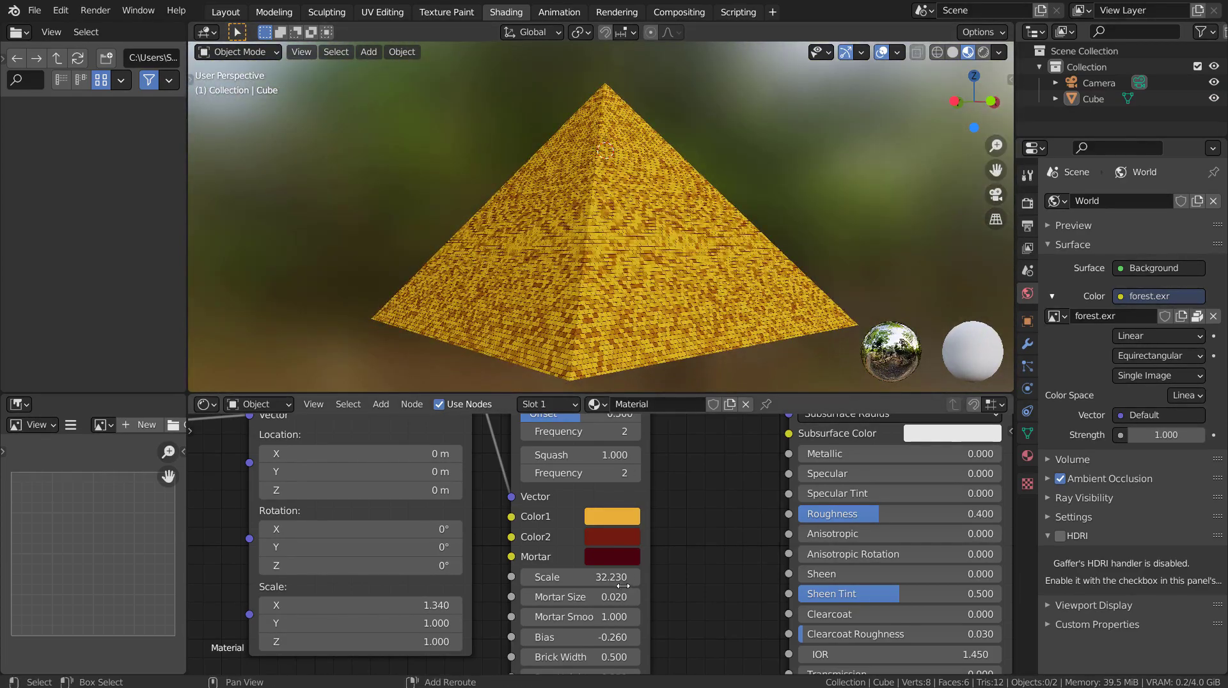
# Set the Brick Texture scale to 13.960 and check the pyramid from a corner
pyautogui.moveTo(579, 577); pyautogui.dragTo(530, 577)
pyautogui.moveTo(801, 293); pyautogui.dragTo(760, 287, button='middle')
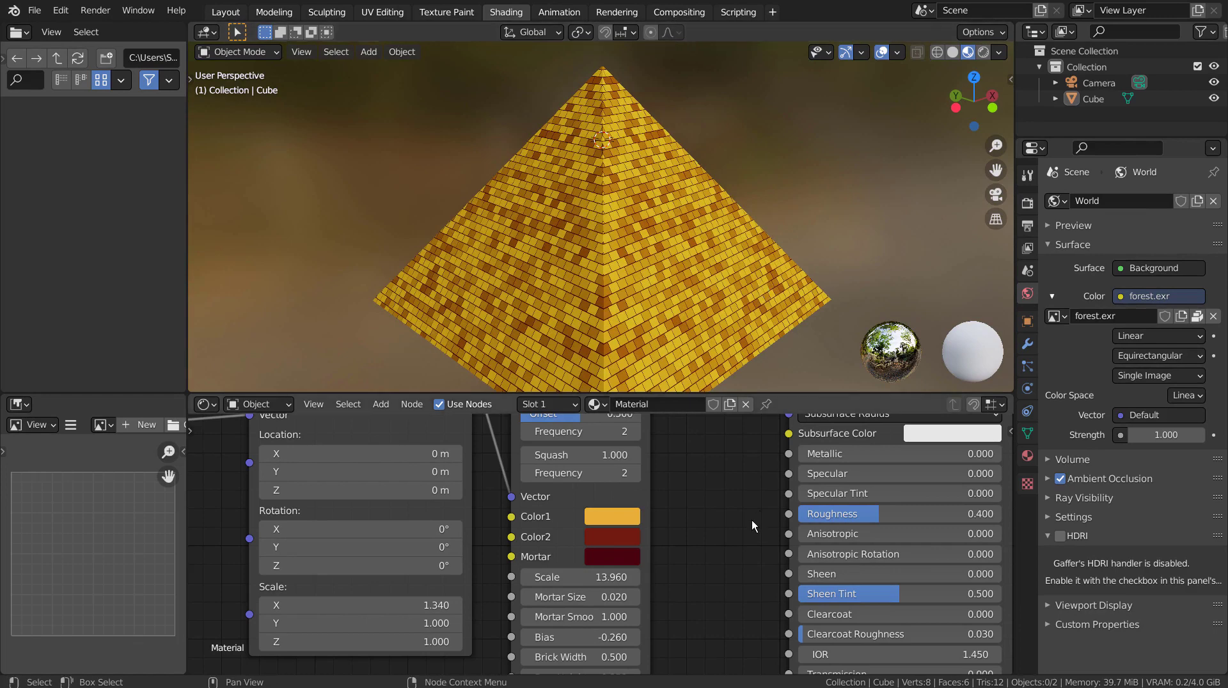
# Add a Bump node to the material and place it just below the Brick Texture node
pyautogui.hotkey('ctrl', 'space')
pyautogui.press('Home')
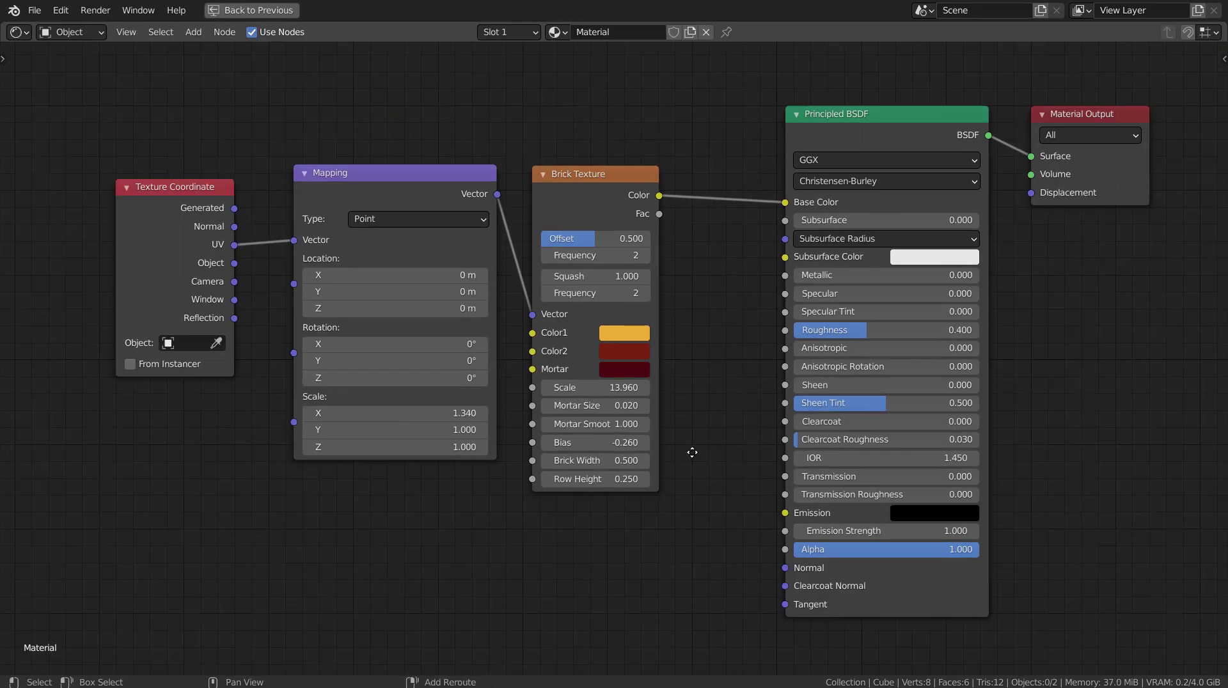
pyautogui.moveTo(677, 447); pyautogui.dragTo(561, 401, button='middle')
pyautogui.hotkey('shift', 'a')
pyautogui.write('bump')
pyautogui.press('Return')
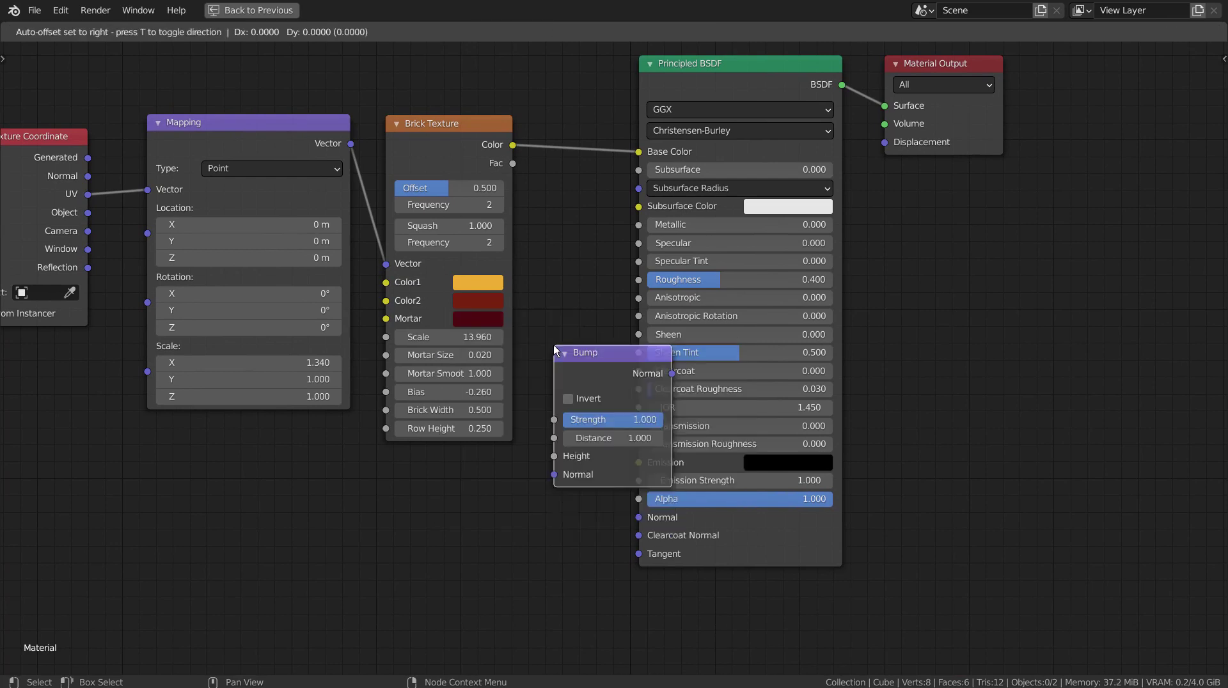
pyautogui.click(490, 478)
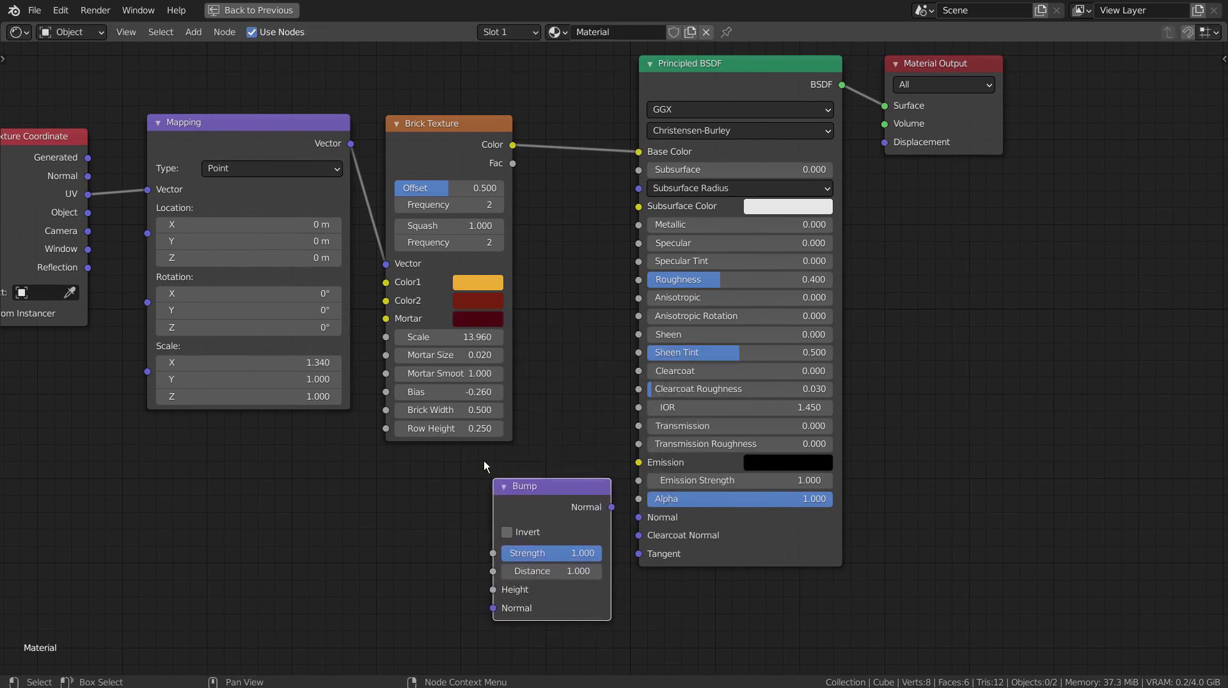
# Position the Bump node before the Principled BSDF, linking Brick Texture Fac to its Height and its Normal output to the shader's Normal
pyautogui.moveTo(54, 67); pyautogui.dragTo(249, 159)
pyautogui.moveTo(544, 497); pyautogui.dragTo(463, 267)
pyautogui.moveTo(320, 191); pyautogui.dragTo(411, 361)
pyautogui.moveTo(537, 282); pyautogui.dragTo(572, 376)
pyautogui.moveTo(635, 523); pyautogui.dragTo(638, 518)
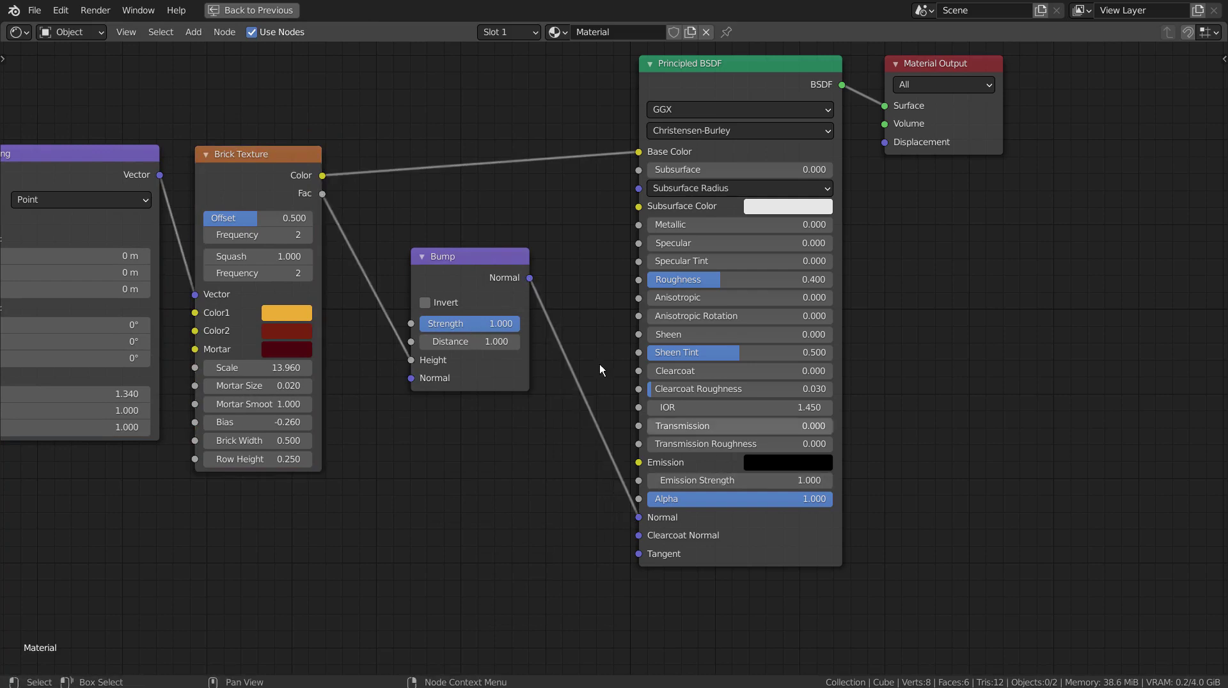
# Examine the bump relief on the pyramid's bricks and mortar joints up close
pyautogui.hotkey('ctrl', 'space')
pyautogui.scroll(6, 669, 136)
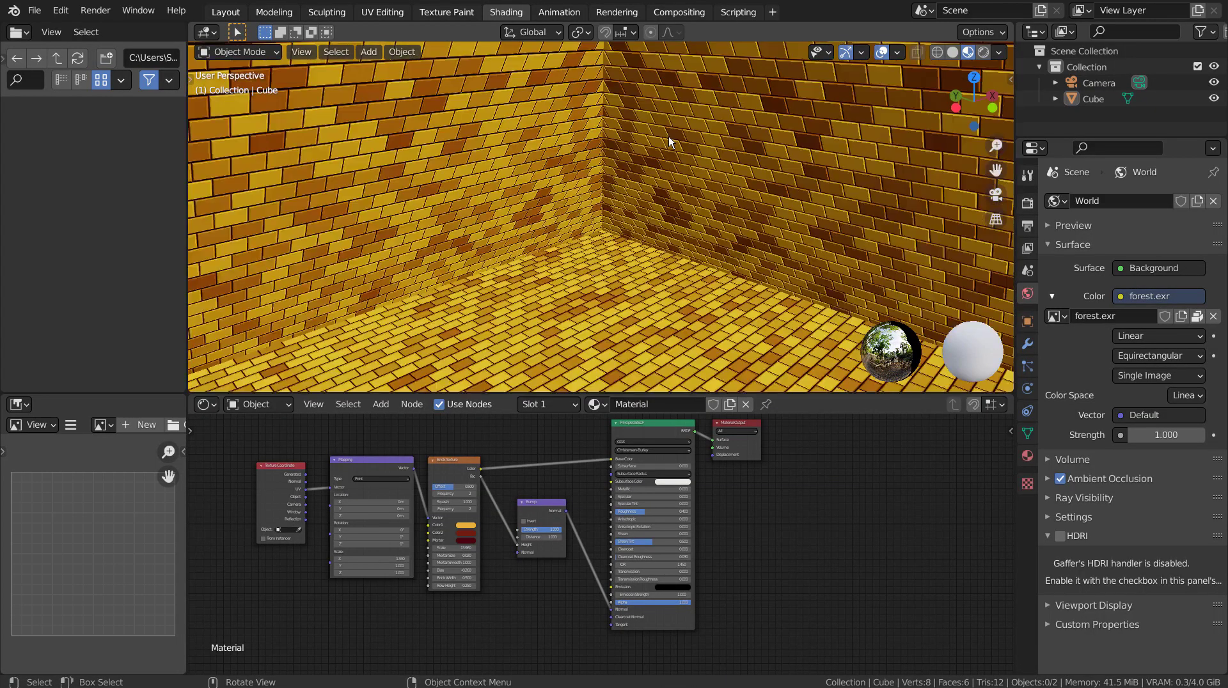
pyautogui.scroll(5, 587, 225)
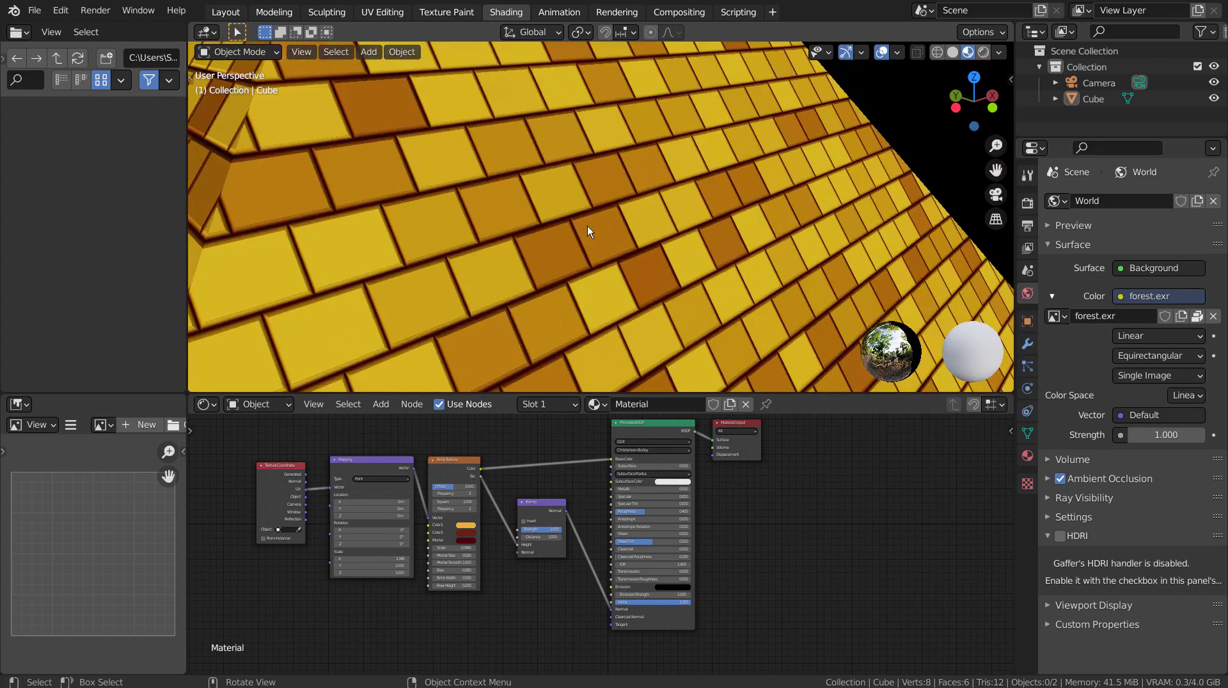
pyautogui.scroll(3, 624, 194)
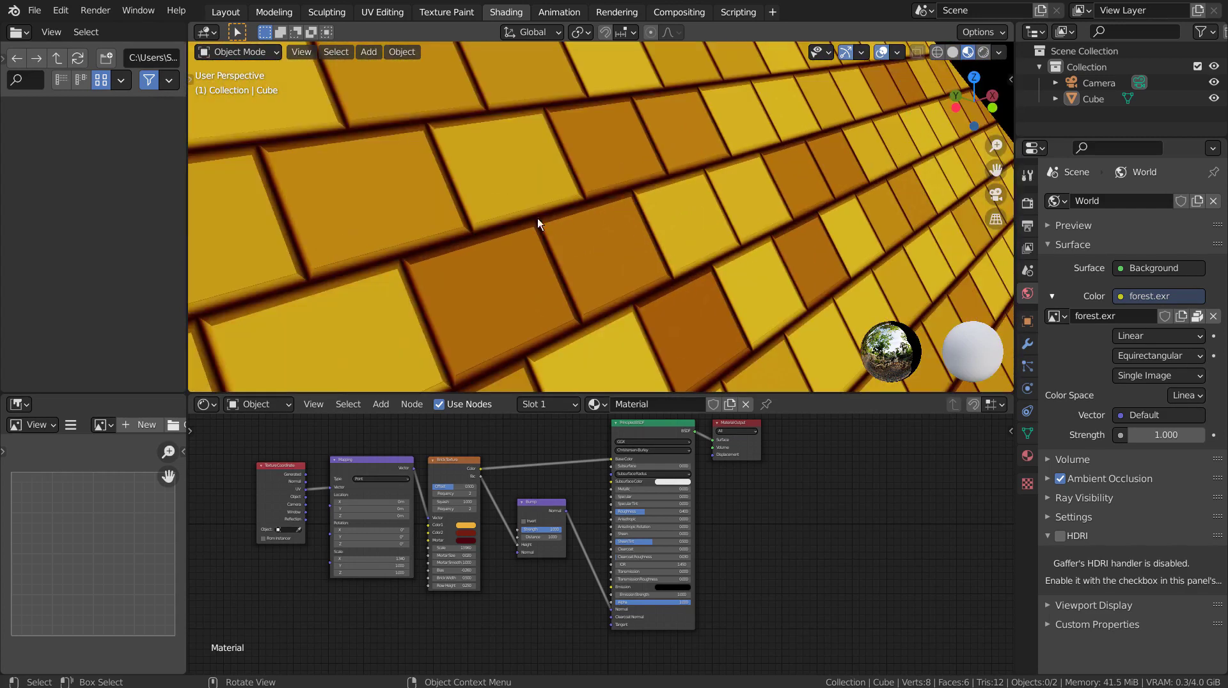
pyautogui.moveTo(480, 197); pyautogui.dragTo(440, 225, button='middle')
pyautogui.scroll(3, 441, 226)
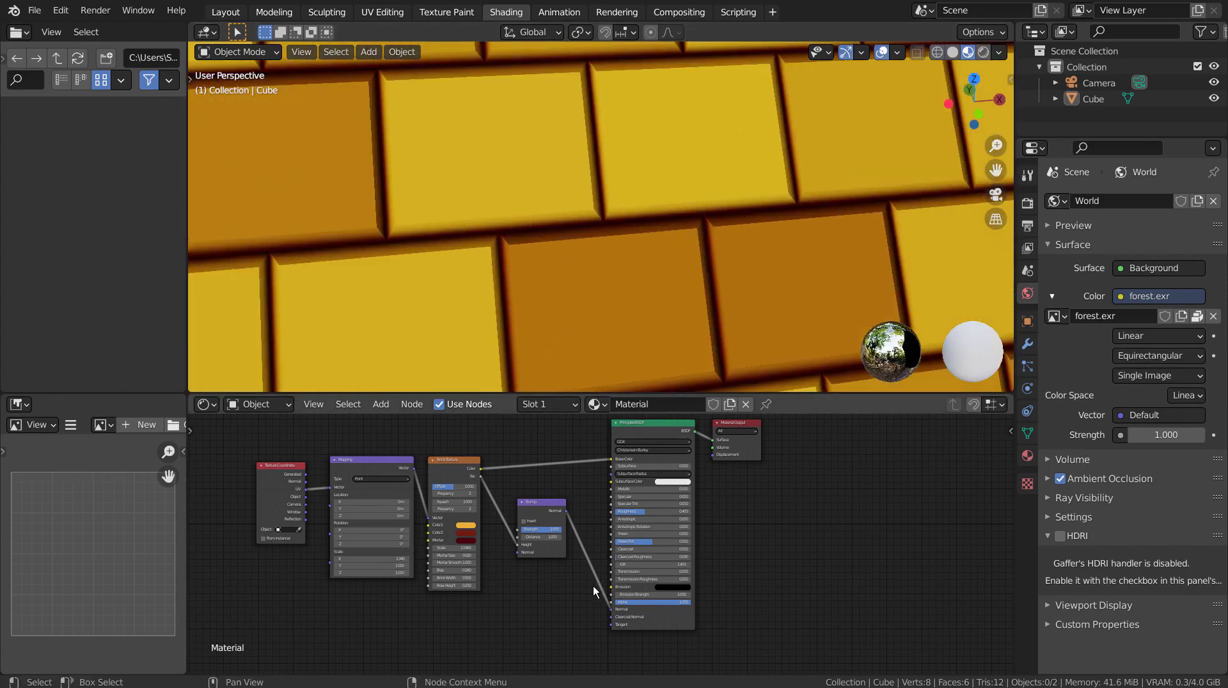
# Unlink the Bump node from the Principled BSDF's Normal input to compare the bricks, and link it again
pyautogui.moveTo(609, 612); pyautogui.dragTo(579, 623)
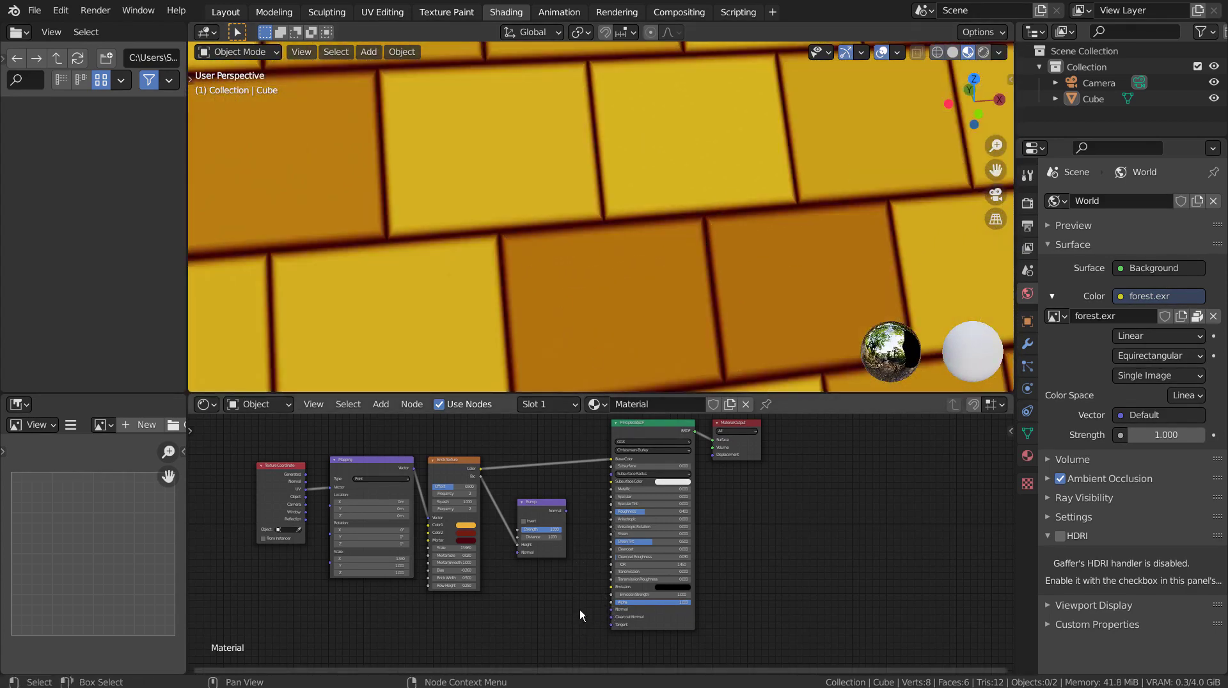
pyautogui.moveTo(560, 510)
pyautogui.mouseDown()
pyautogui.moveTo(574, 551)
pyautogui.moveTo(552, 545)
pyautogui.moveTo(561, 525)
pyautogui.moveTo(591, 601)
pyautogui.moveTo(608, 609)
pyautogui.mouseUp()
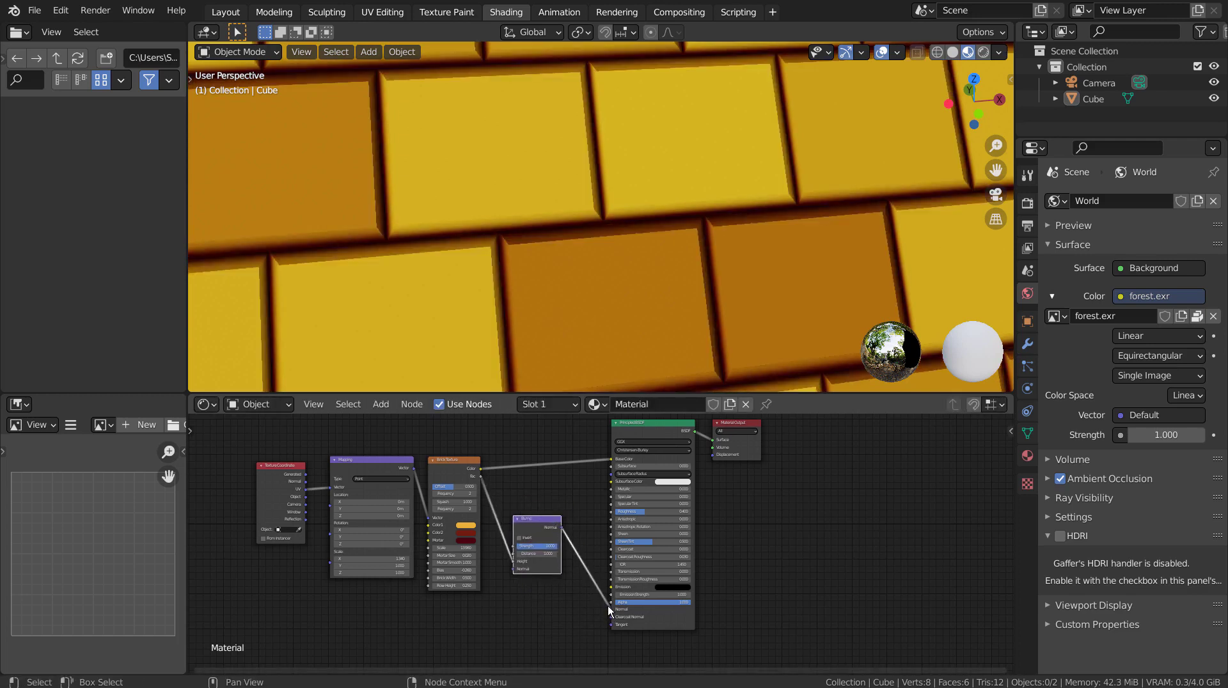
# Try a lower Mortar Smooth value on the Brick Texture node
pyautogui.scroll(5, 455, 520)
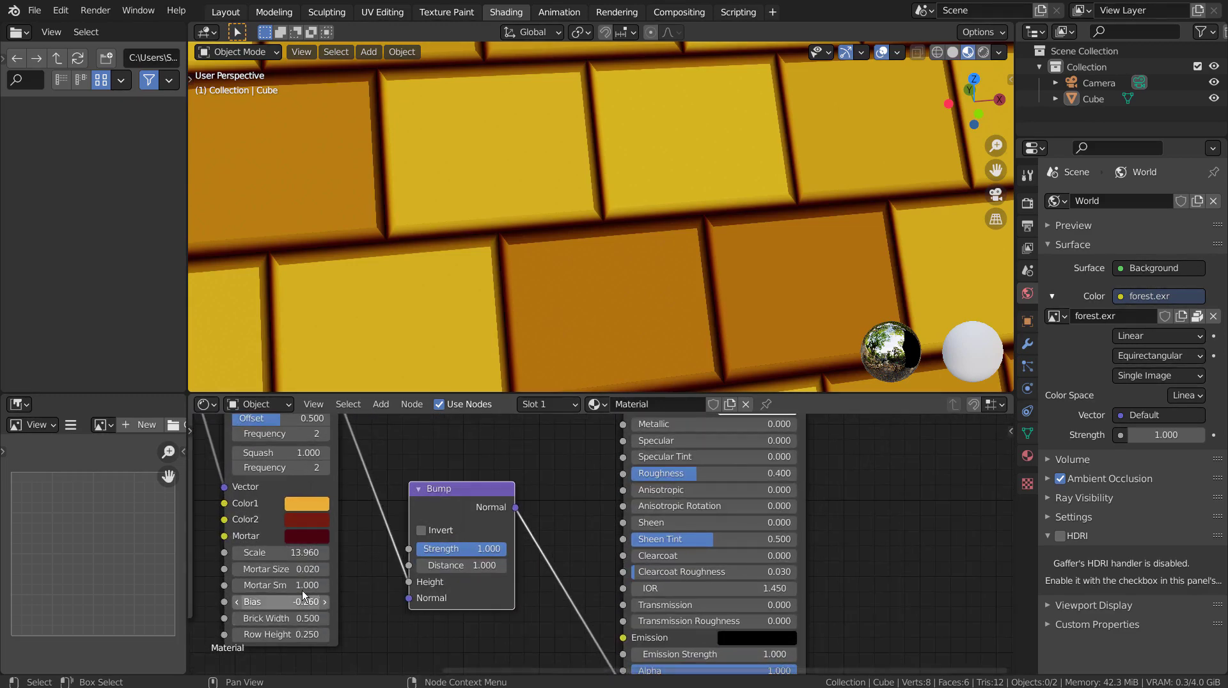
pyautogui.moveTo(300, 584); pyautogui.dragTo(272, 578)
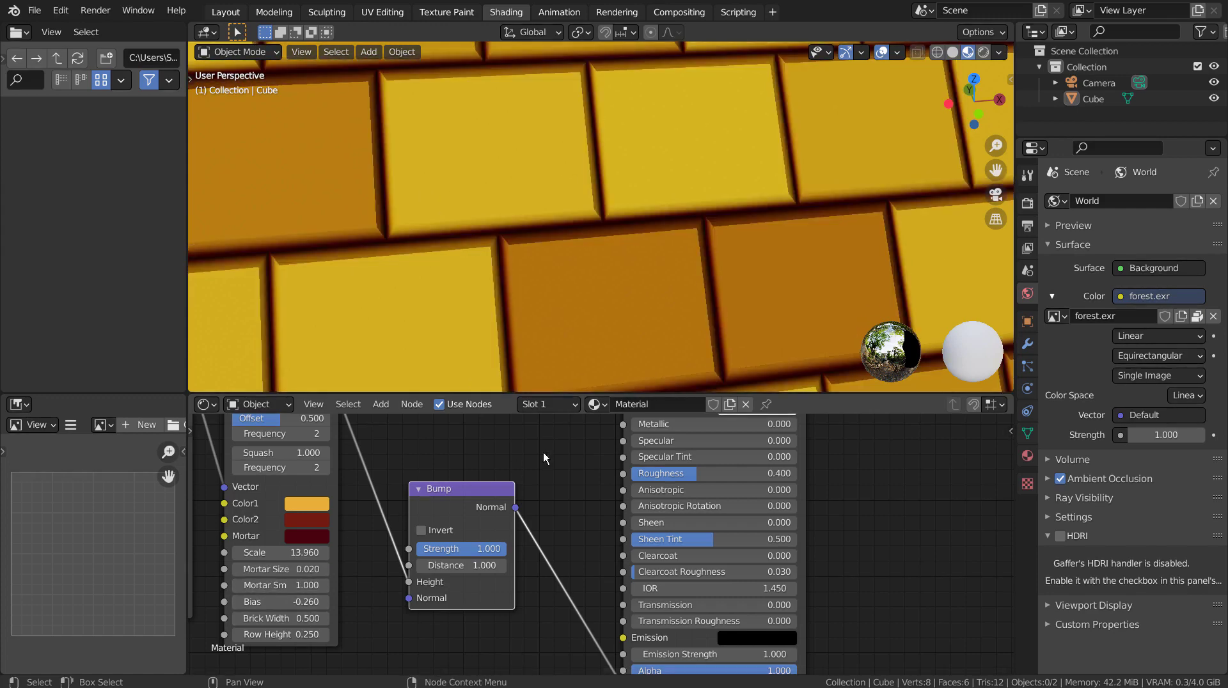
pyautogui.scroll(-4, 582, 440)
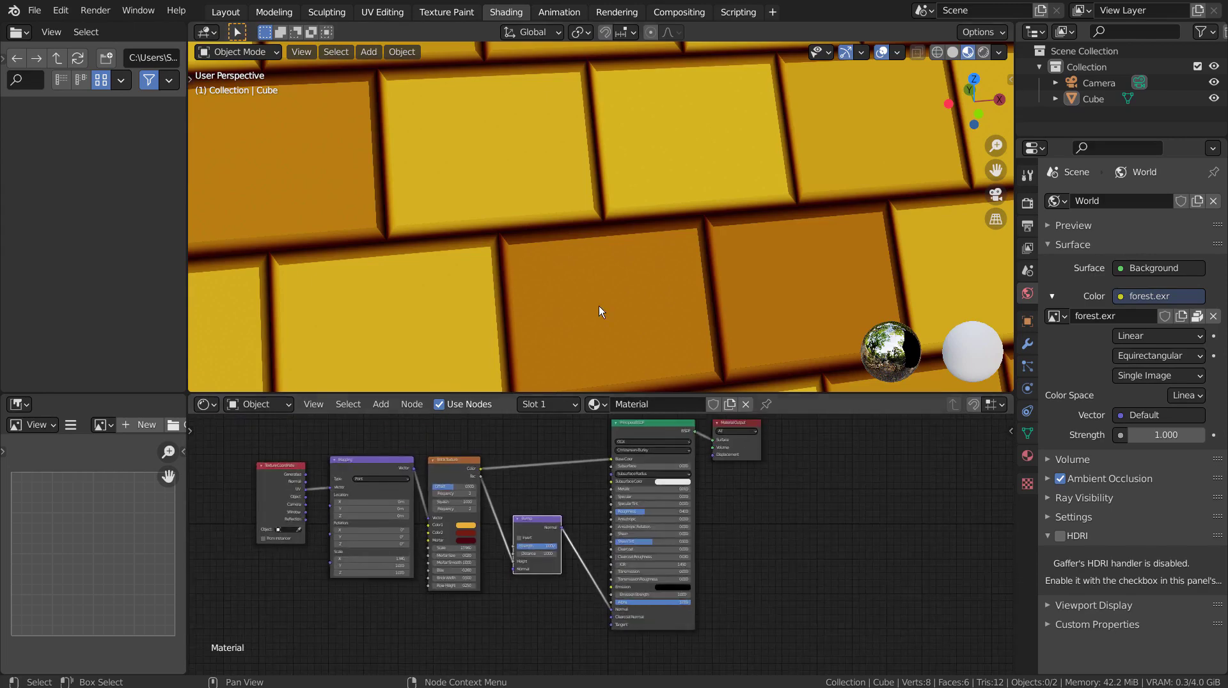
# Inspect the whole bumped-brick pyramid from several sides and distances
pyautogui.scroll(-3, 553, 190)
pyautogui.scroll(-5, 553, 194)
pyautogui.scroll(-3, 553, 194)
pyautogui.moveTo(558, 238); pyautogui.dragTo(993, 316, button='middle')
pyautogui.scroll(8, 619, 260)
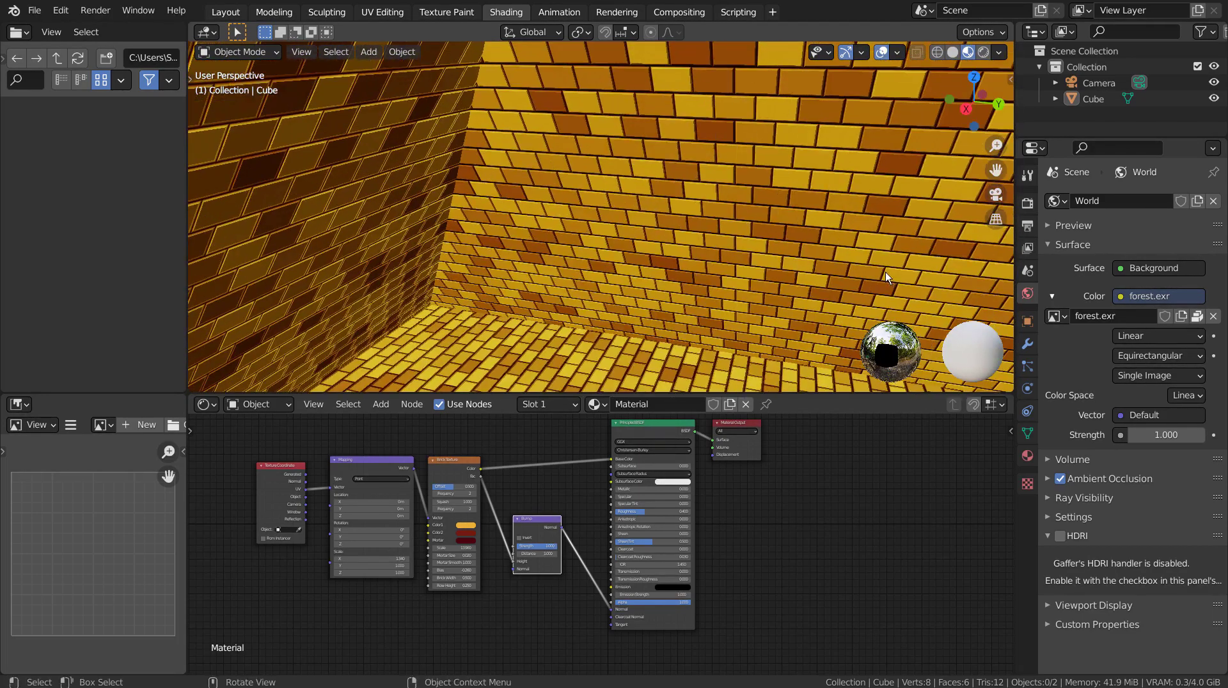
pyautogui.scroll(-6, 747, 236)
pyautogui.scroll(-3, 747, 237)
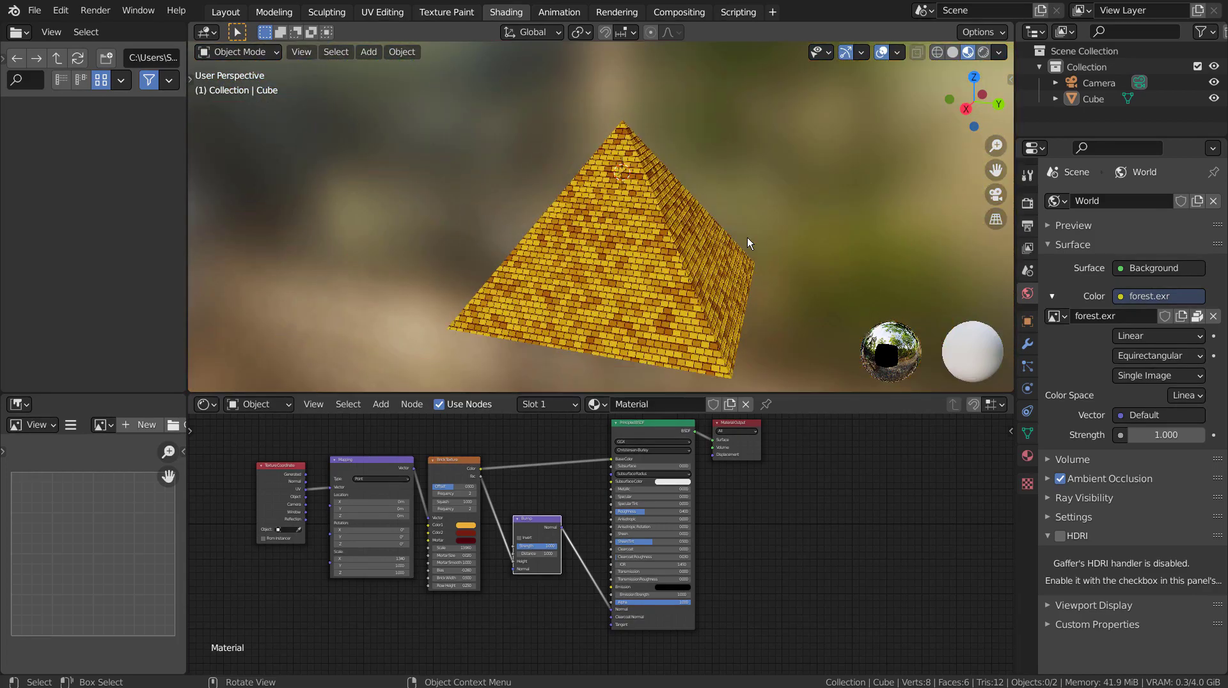
pyautogui.moveTo(747, 237); pyautogui.dragTo(797, 288, button='middle')
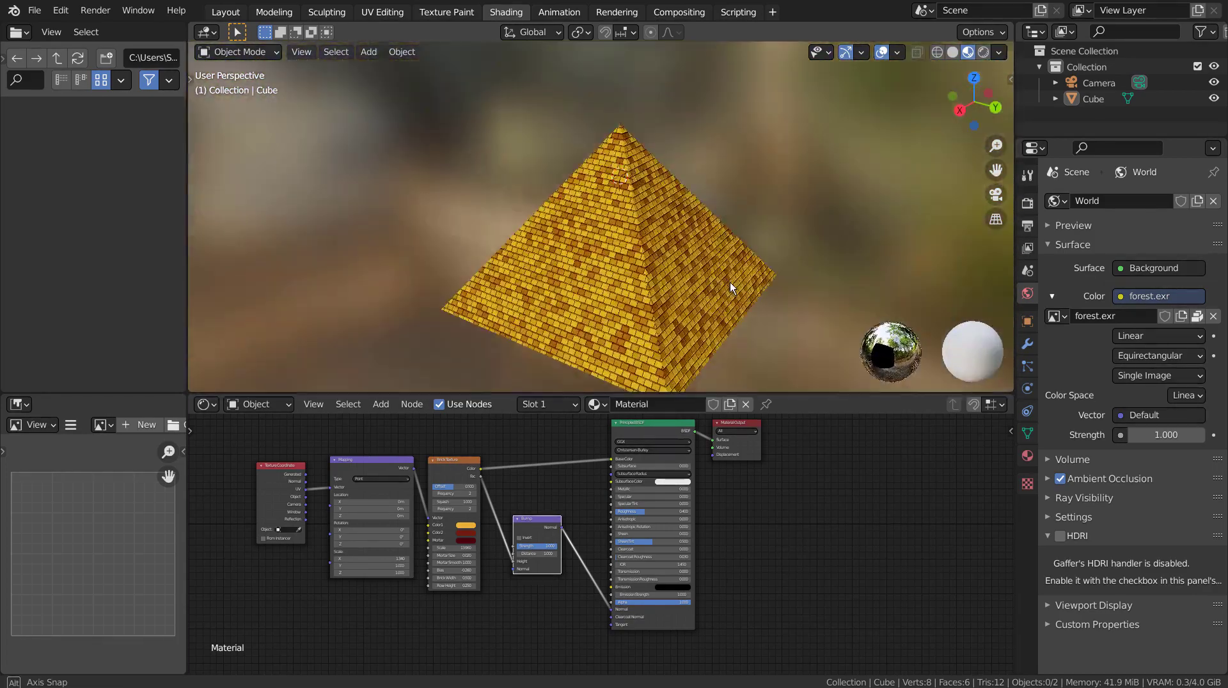
pyautogui.scroll(-5, 728, 282)
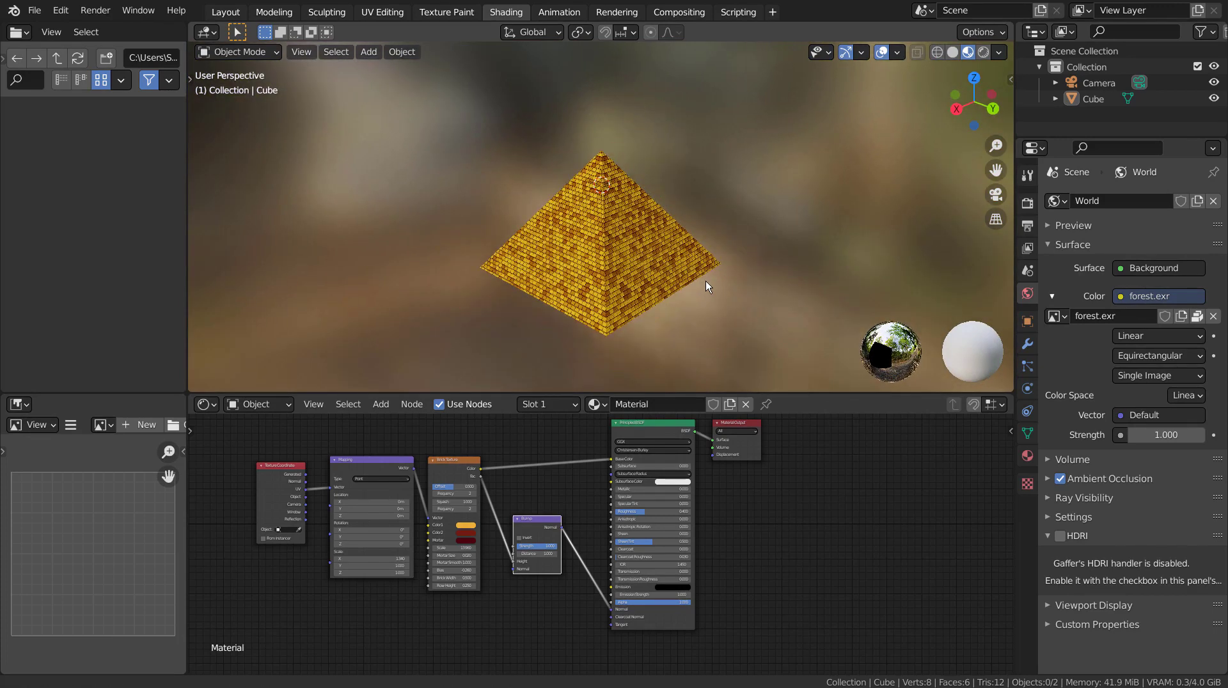
# Review the complete material node setup in a maximized editor, and show the finished pyramid in a maximized viewport
pyautogui.hotkey('ctrl', 'space')
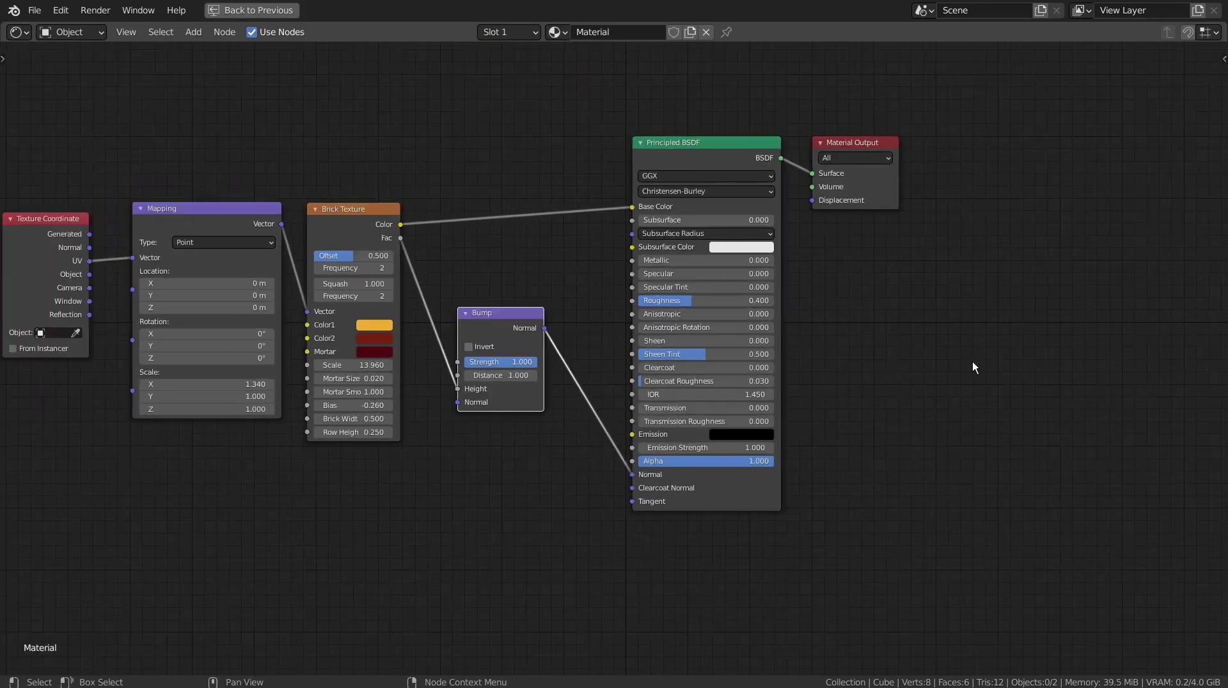
pyautogui.moveTo(973, 366); pyautogui.dragTo(1124, 393, button='middle')
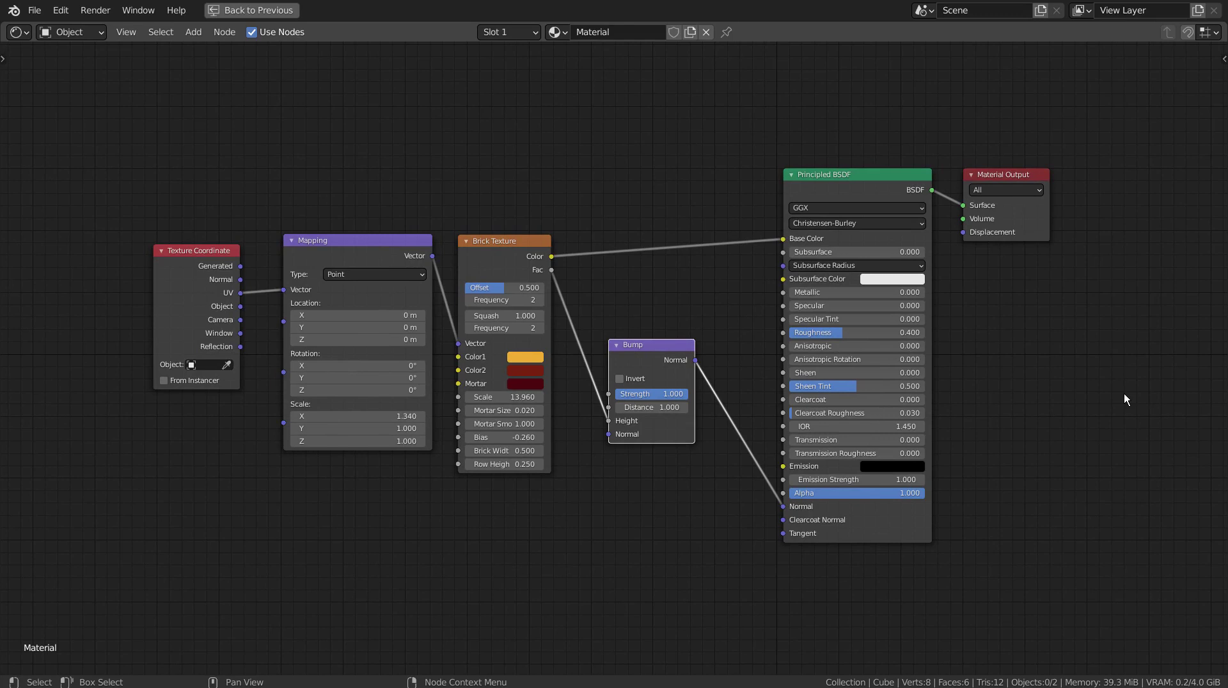
pyautogui.press('ctrl')
pyautogui.hotkey('ctrl', 'space')
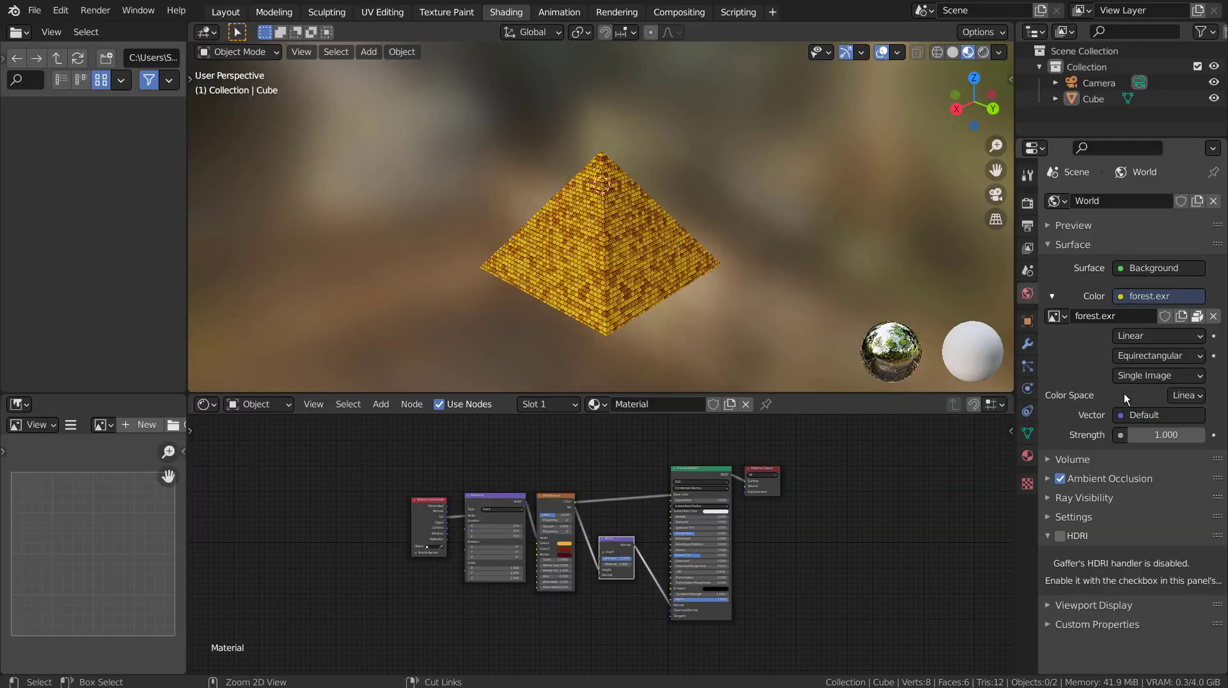
pyautogui.hotkey('ctrl', 'space')
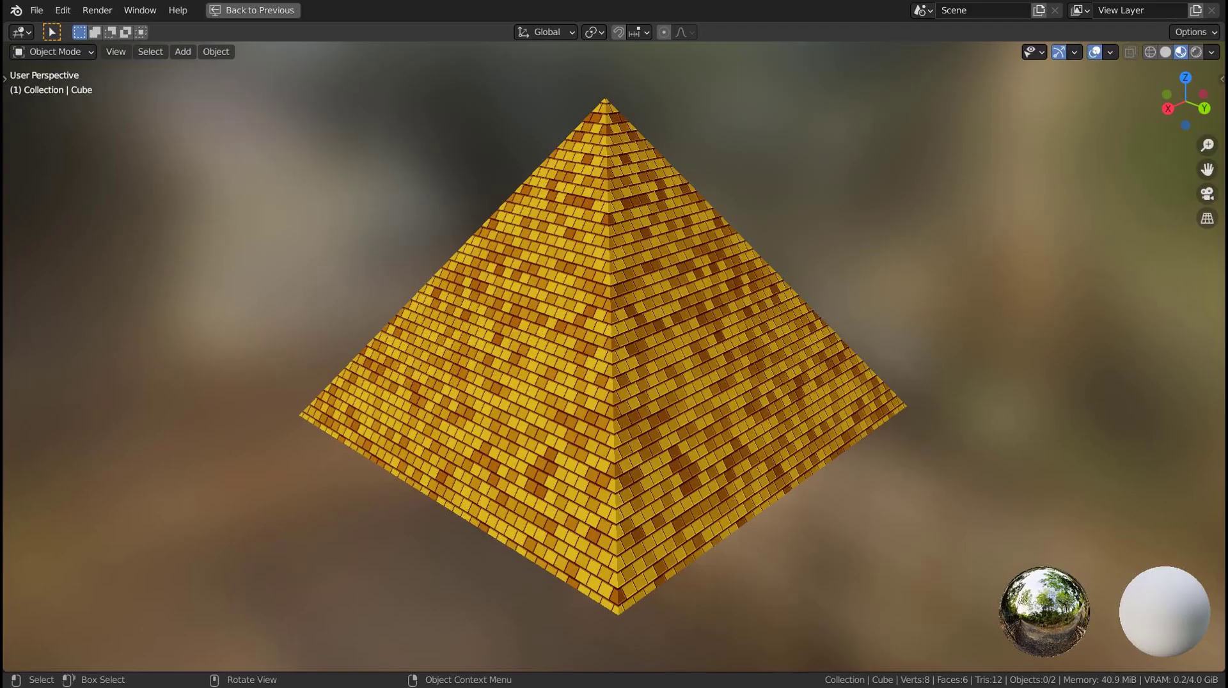